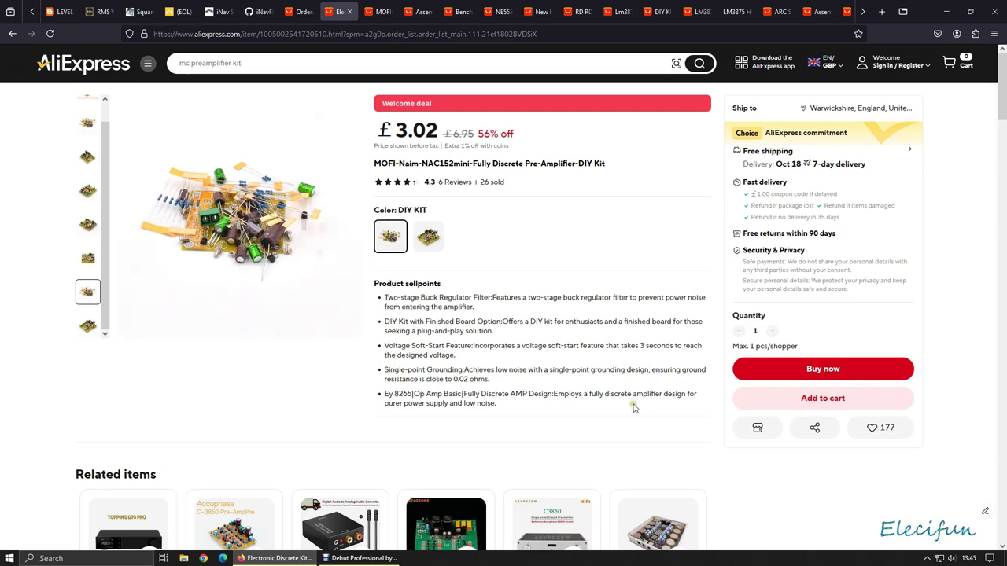
Step: Select the Finished Board variant of the MOFI-Naim-NAC152mini preamplifier and read its customer reviews and product description
left_click(419, 238)
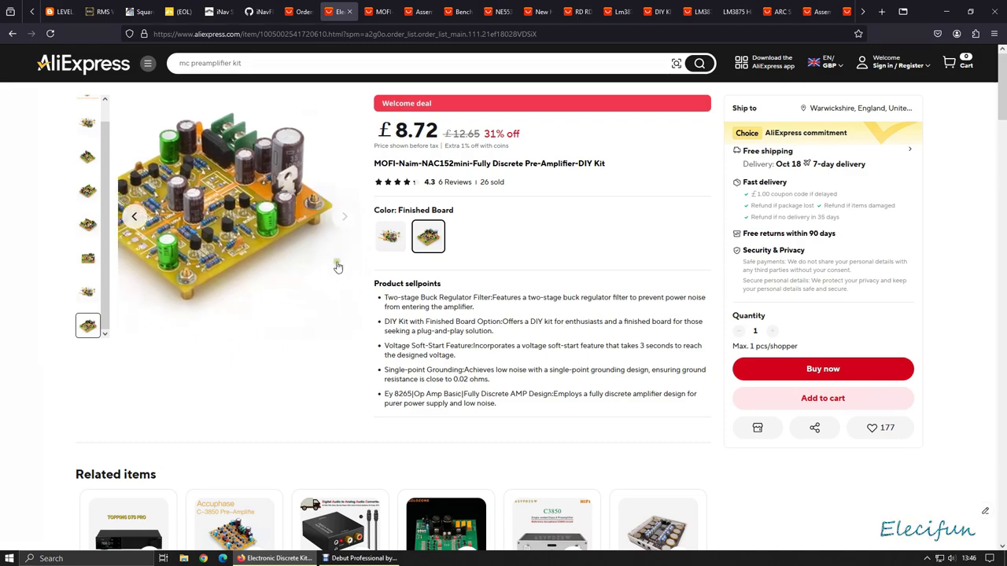
scroll(338, 267, "down", 4)
scroll(338, 268, "down", 6)
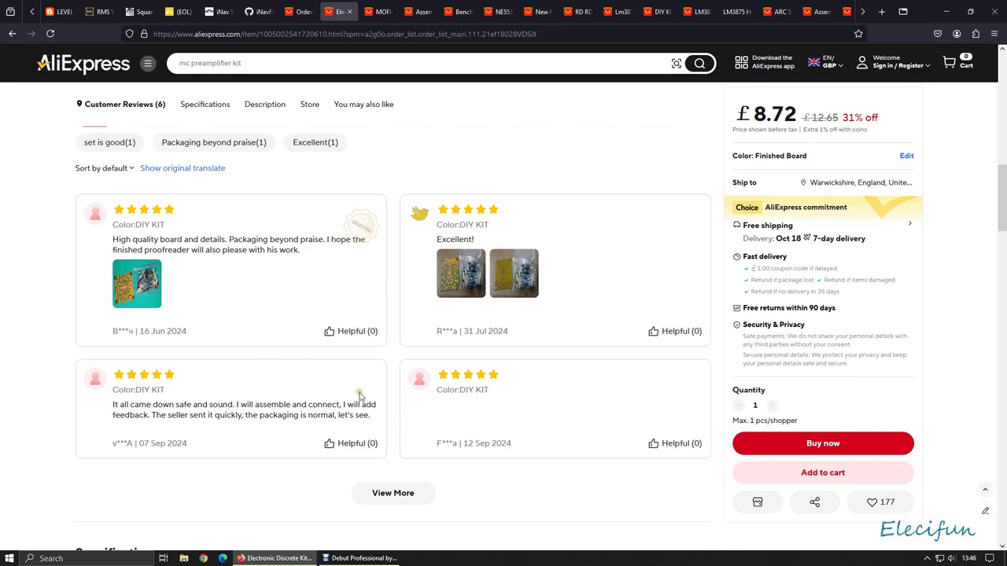
scroll(434, 376, "down", 5)
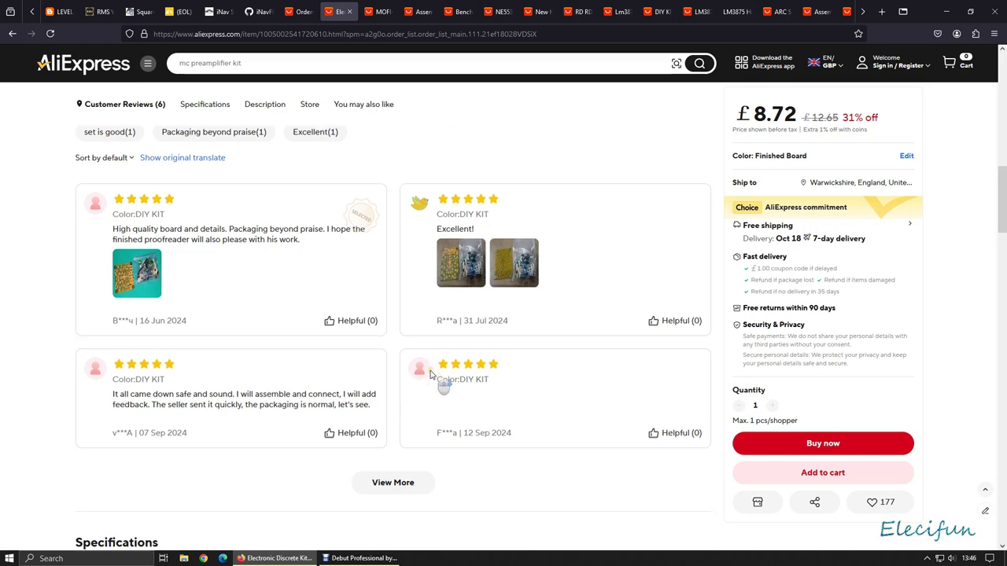
scroll(431, 375, "down", 3)
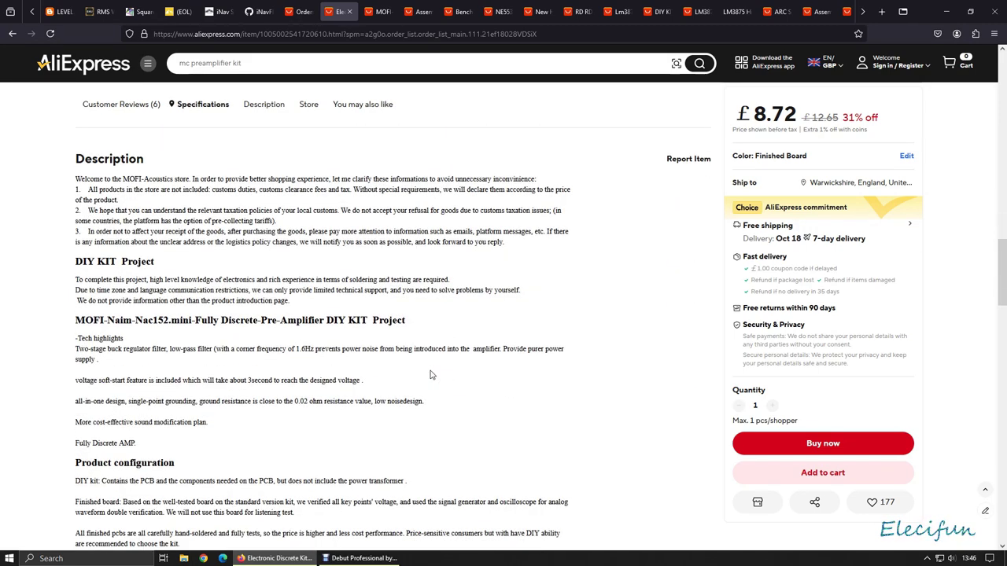
scroll(430, 375, "down", 1)
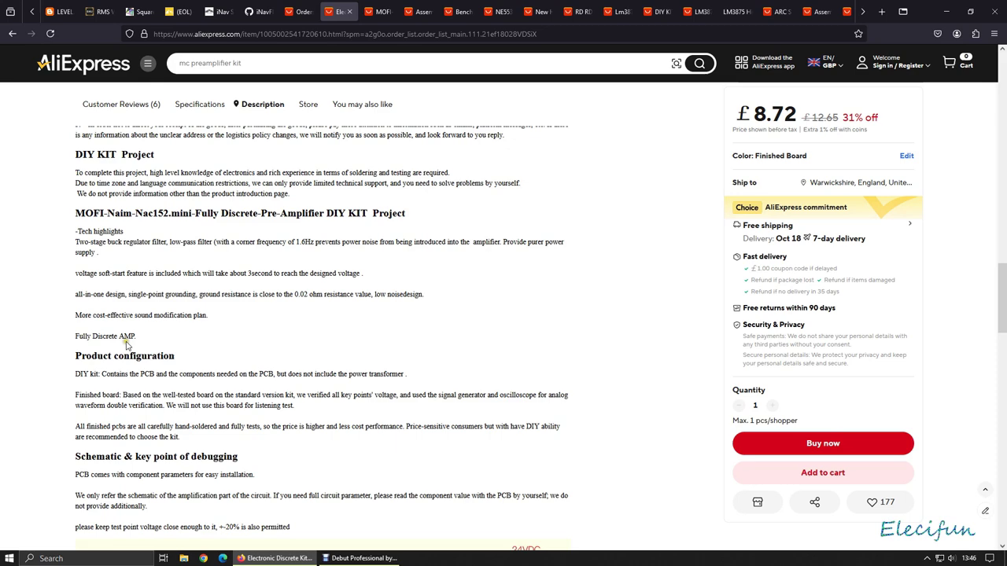
scroll(218, 357, "down", 2)
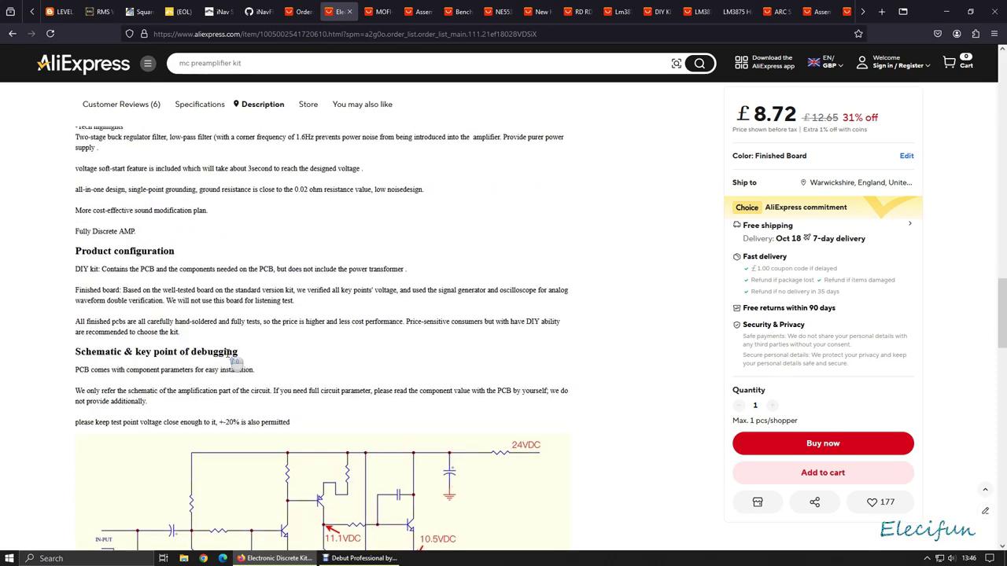
scroll(227, 354, "up", 2)
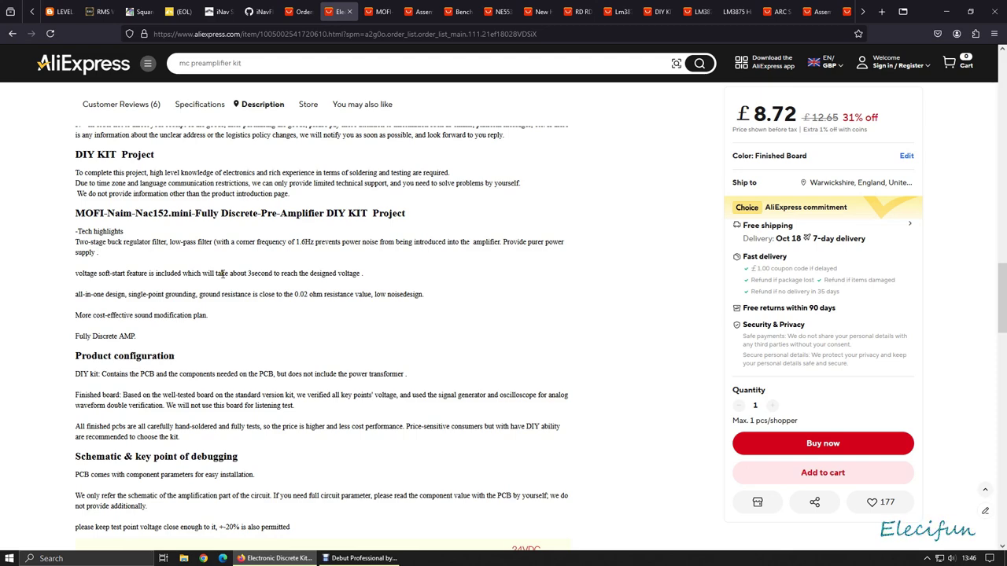
scroll(223, 273, "up", 1)
scroll(223, 273, "up", 1)
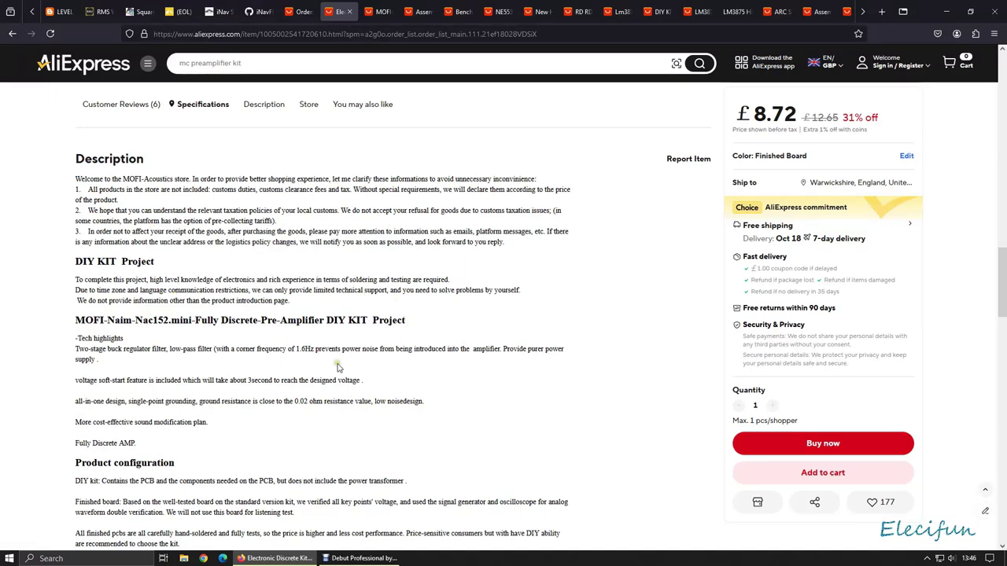
Step: Expand the full product description and examine the preamplifier's schematic and board layout with the marked test-point voltages
scroll(342, 365, "down", 6)
scroll(339, 367, "down", 2)
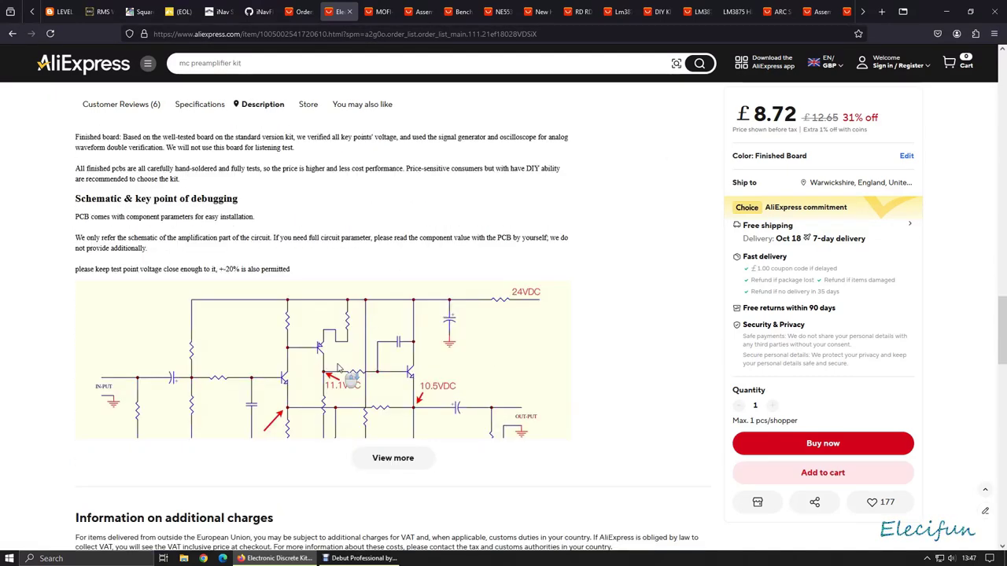
left_click(392, 397)
scroll(489, 345, "down", 1)
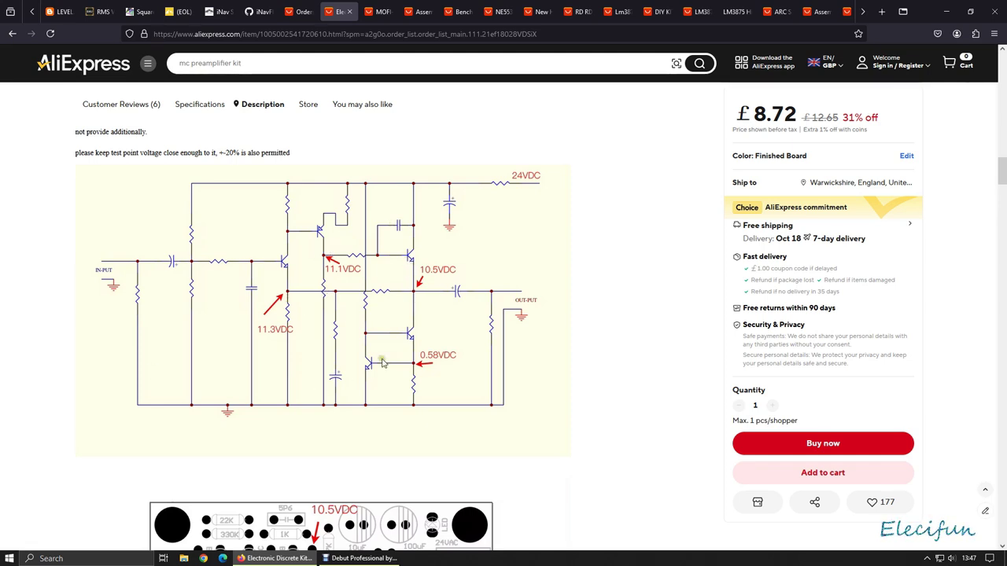
scroll(431, 354, "down", 1)
scroll(431, 354, "down", 4)
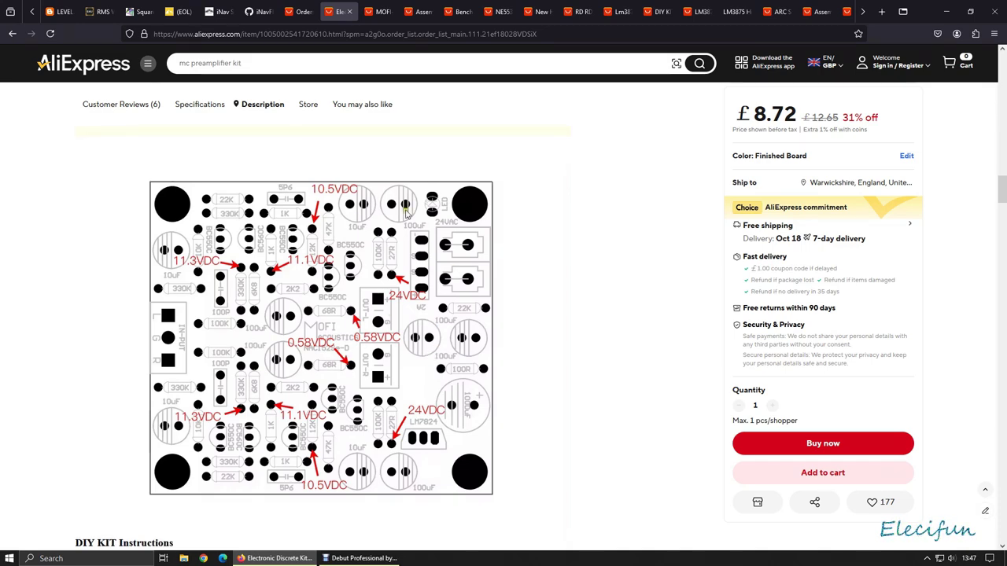
Step: Examine the preamplifier's bill of materials and the photos of the DIY kit and finished board
scroll(410, 370, "down", 5)
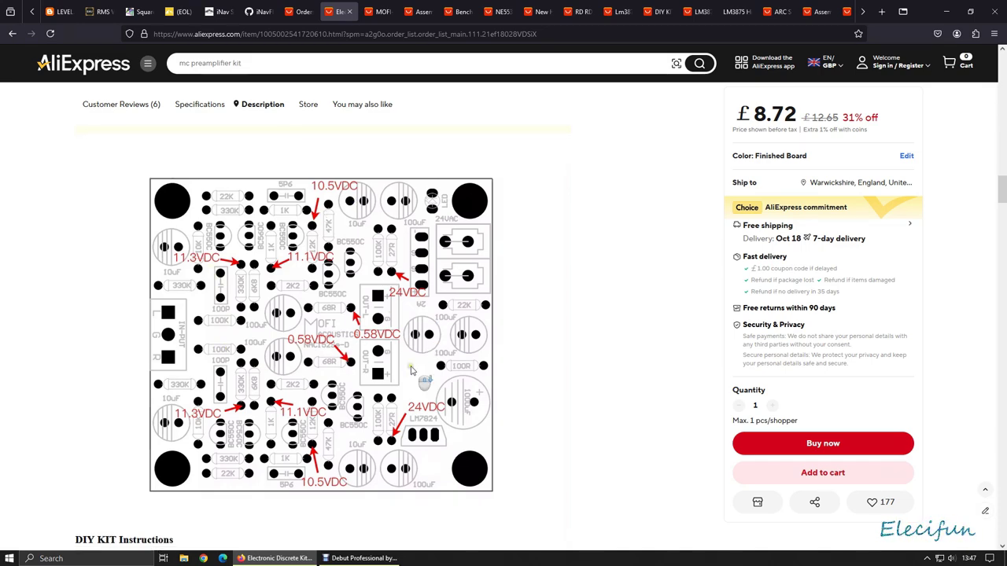
scroll(410, 370, "down", 3)
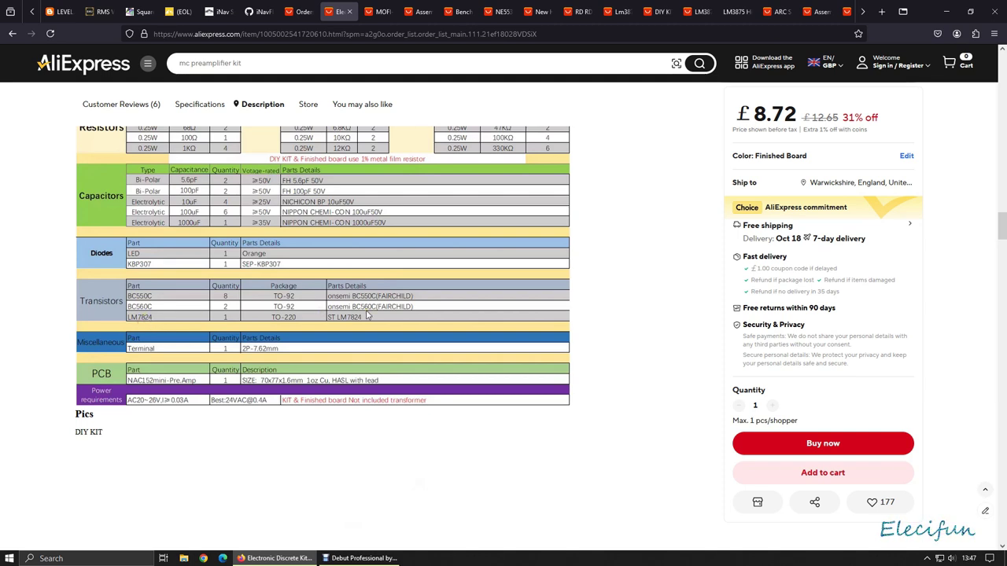
scroll(366, 314, "up", 1)
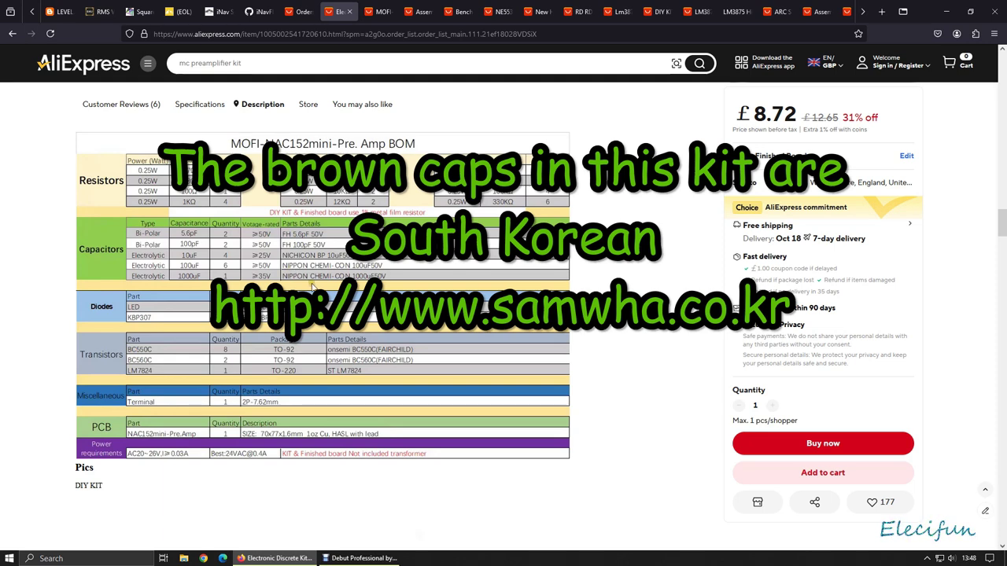
scroll(378, 336, "down", 4)
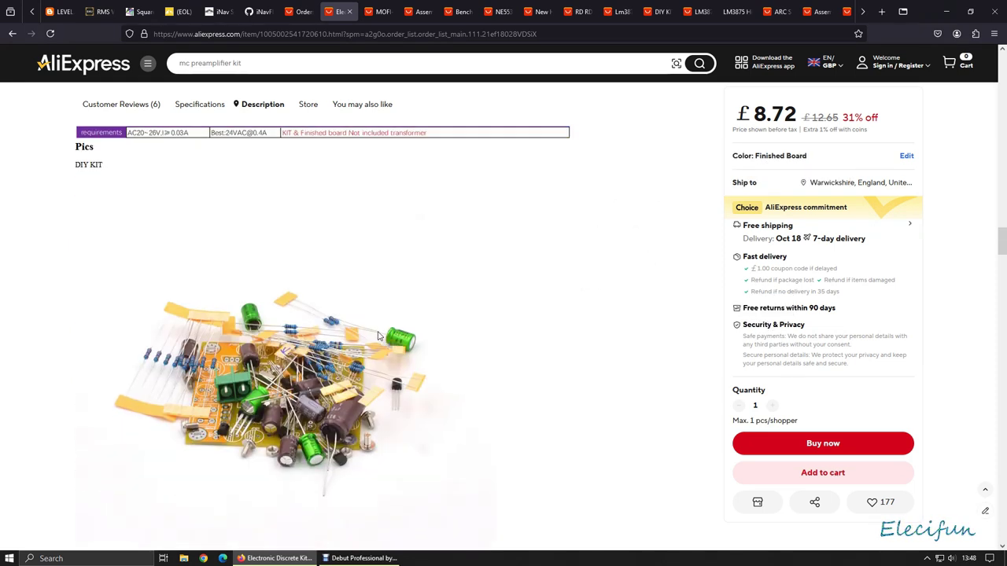
scroll(378, 336, "down", 5)
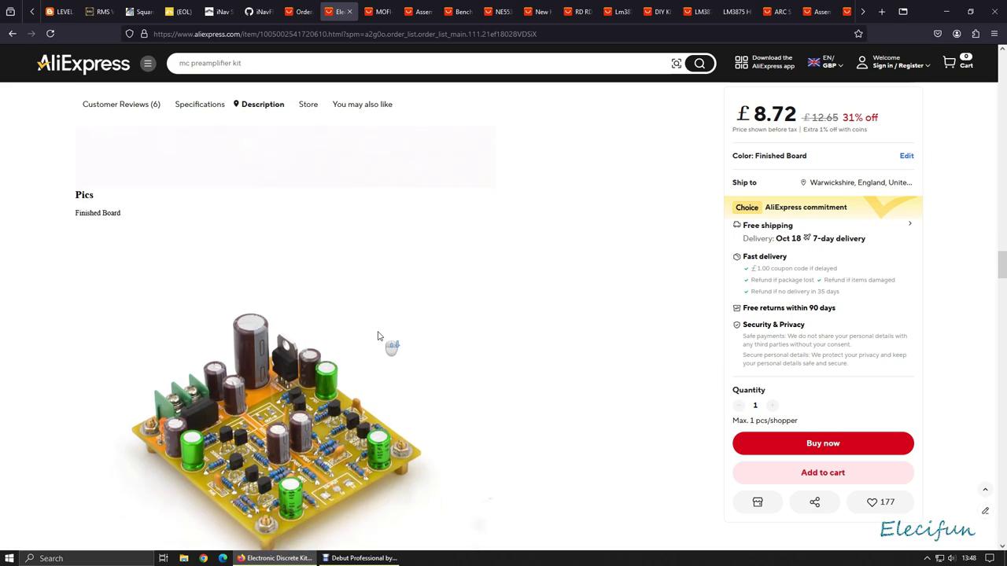
scroll(377, 336, "down", 3)
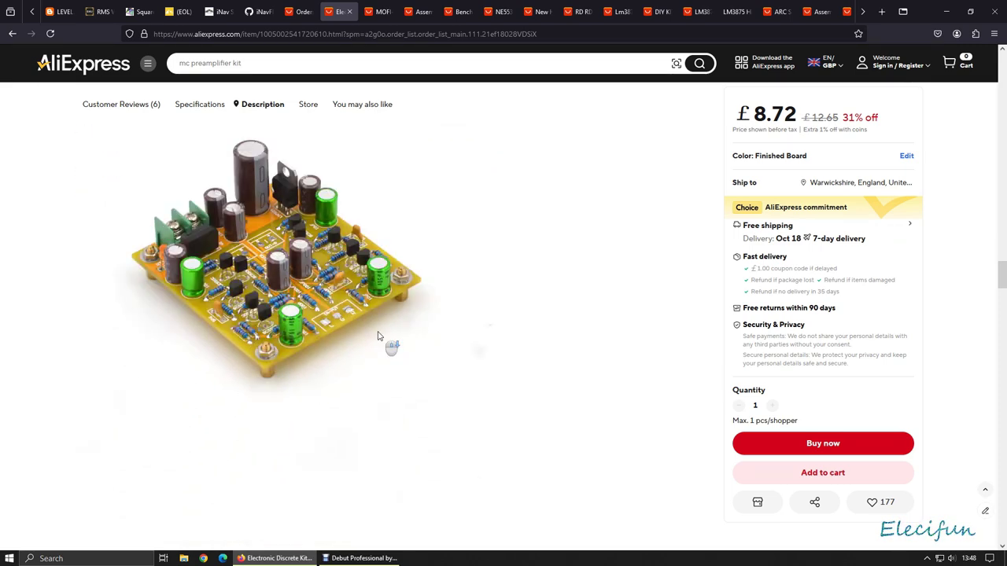
scroll(377, 336, "down", 8)
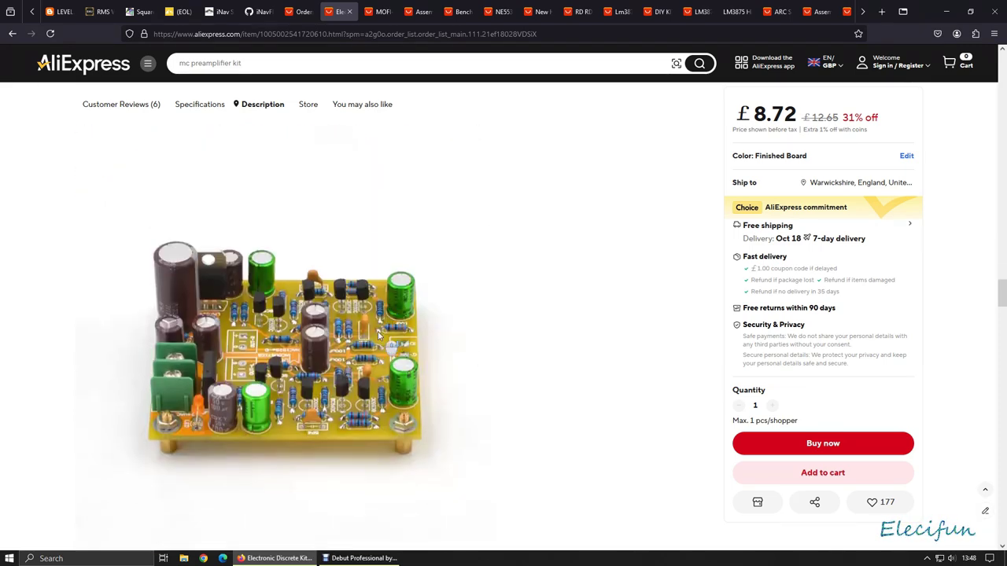
scroll(378, 336, "down", 8)
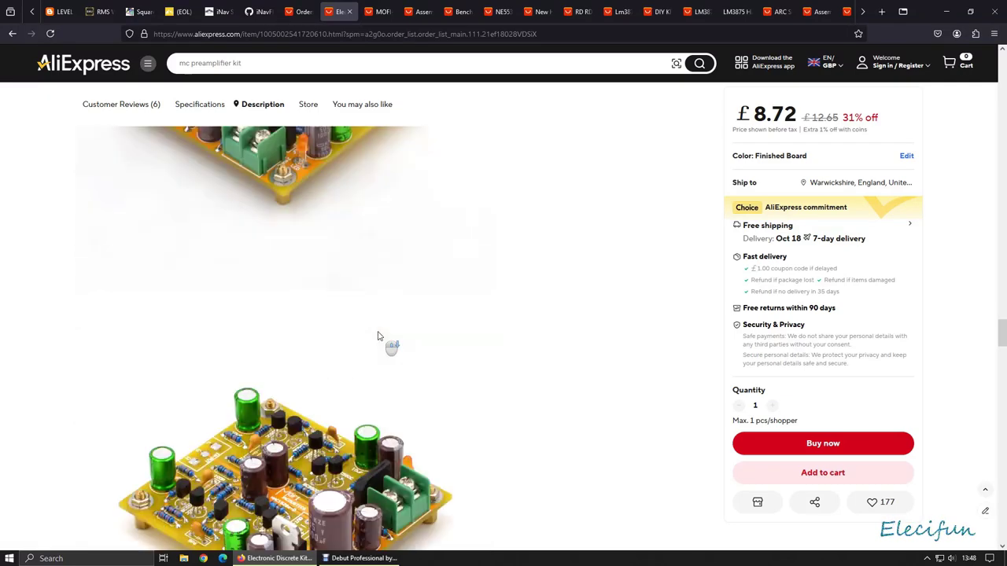
scroll(378, 336, "down", 8)
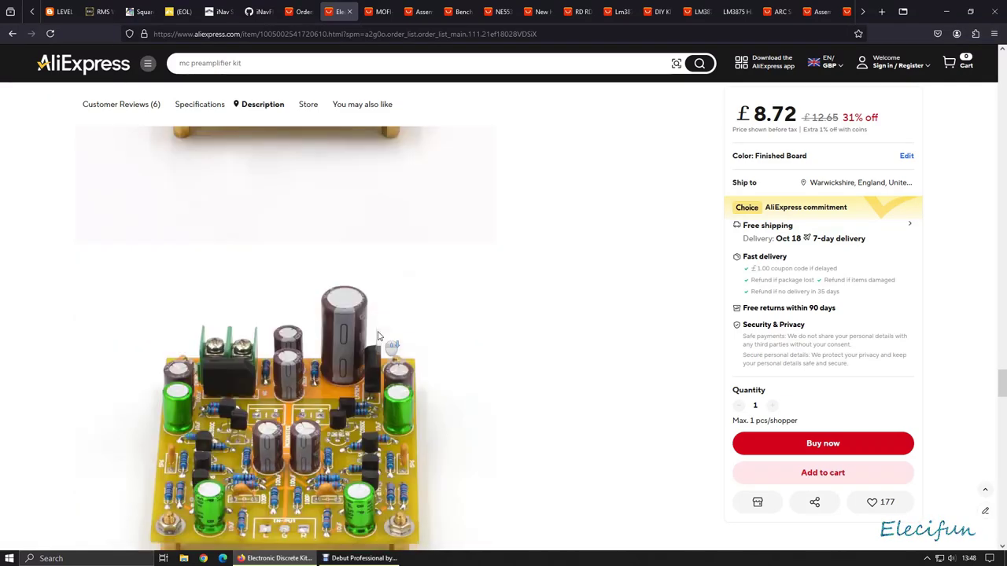
scroll(377, 336, "down", 8)
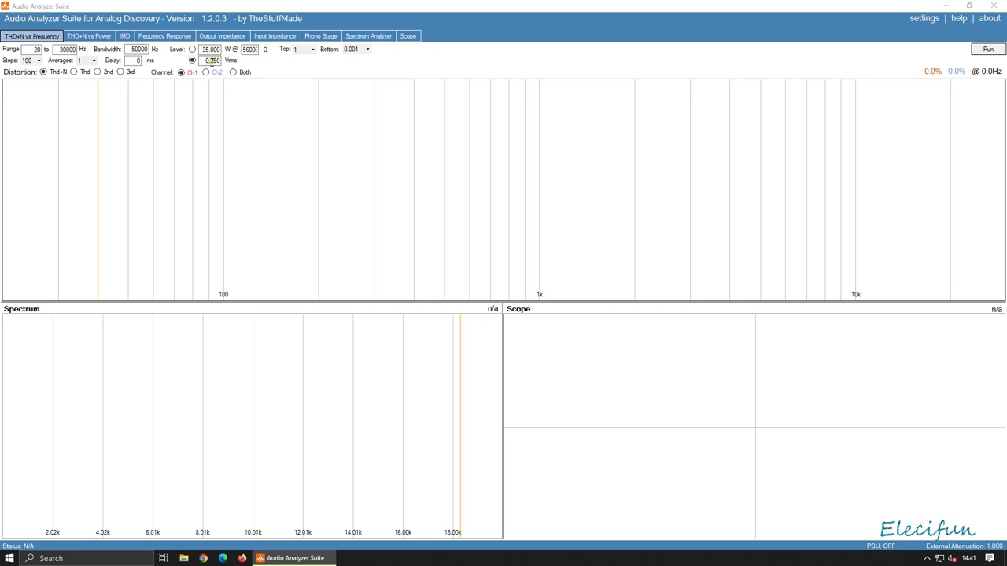
Step: Run the THD+N versus frequency measurement on channel 1 at a level of 0.250 Vrms
left_click(212, 61)
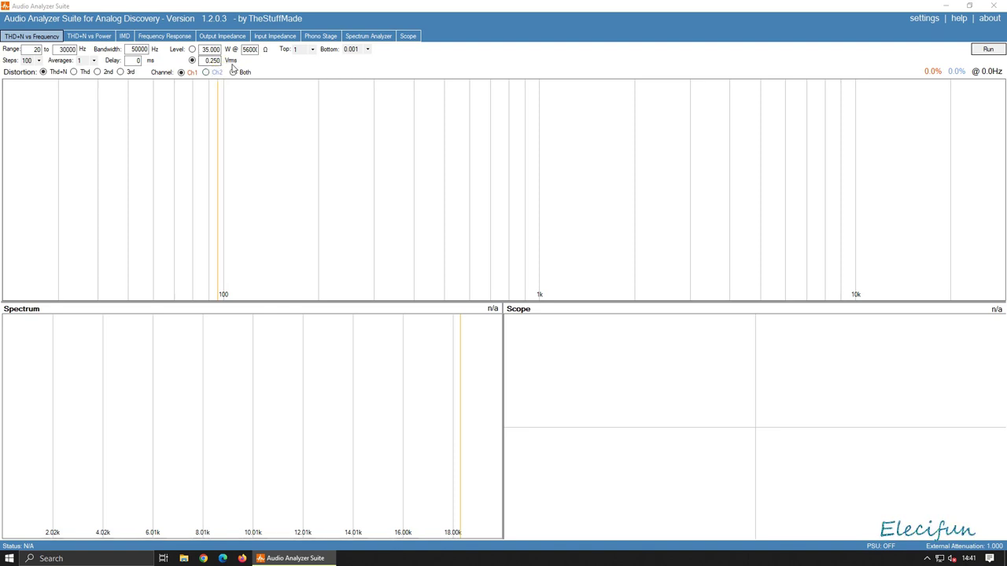
left_click(42, 102)
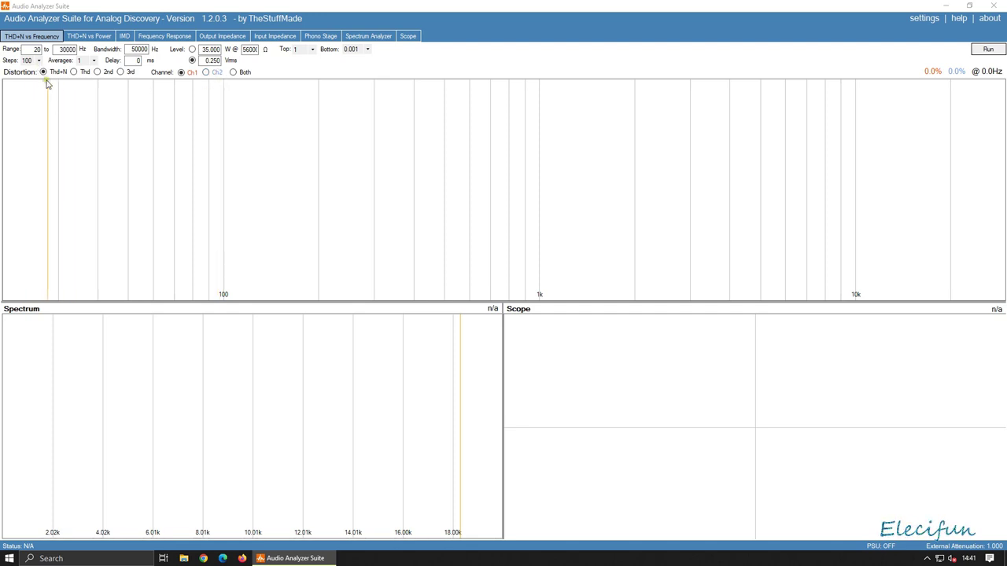
left_click(989, 49)
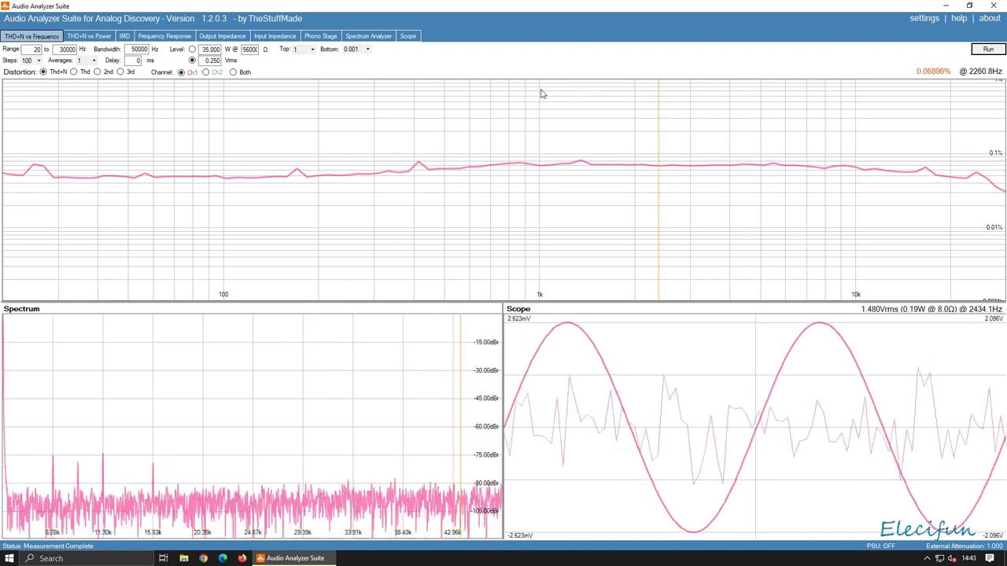
Step: Inspect the THD+N curve point by point from 20 Hz through the midrange to about 19 kHz
left_click(11, 186)
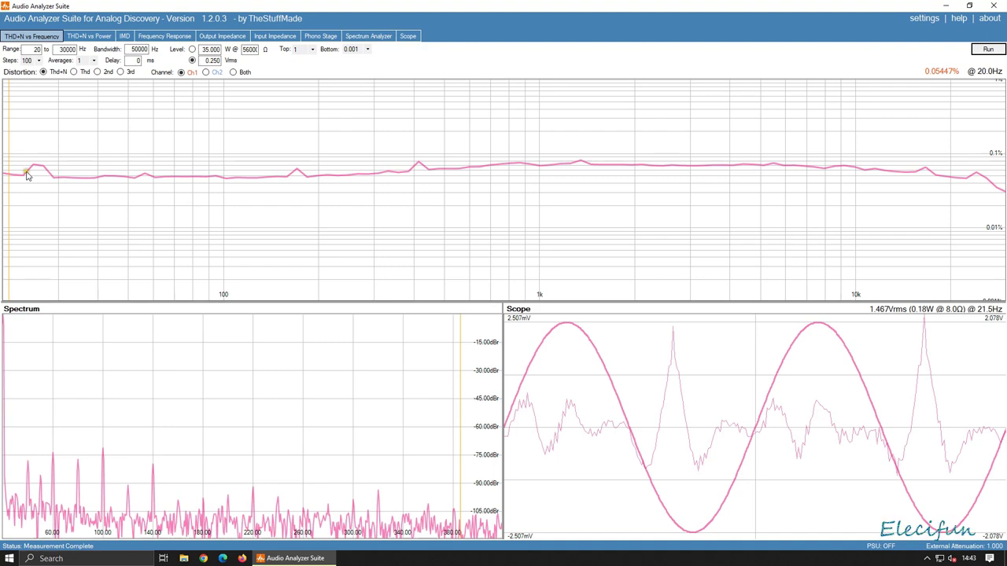
left_click(34, 171)
left_click(39, 171)
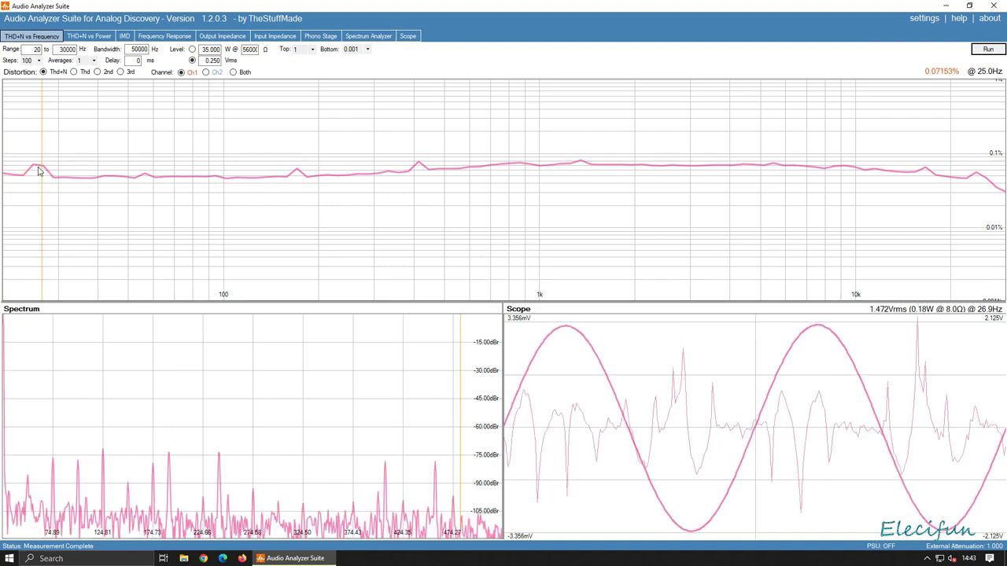
mouse_move(38, 170)
left_mouse_down()
mouse_move(152, 184)
mouse_move(603, 163)
mouse_move(181, 180)
mouse_move(44, 171)
mouse_move(97, 179)
mouse_move(893, 172)
mouse_move(119, 181)
mouse_move(498, 227)
mouse_move(582, 189)
mouse_move(582, 178)
mouse_move(549, 180)
mouse_move(537, 183)
mouse_move(746, 177)
mouse_move(742, 168)
mouse_move(514, 178)
mouse_move(582, 165)
left_mouse_up()
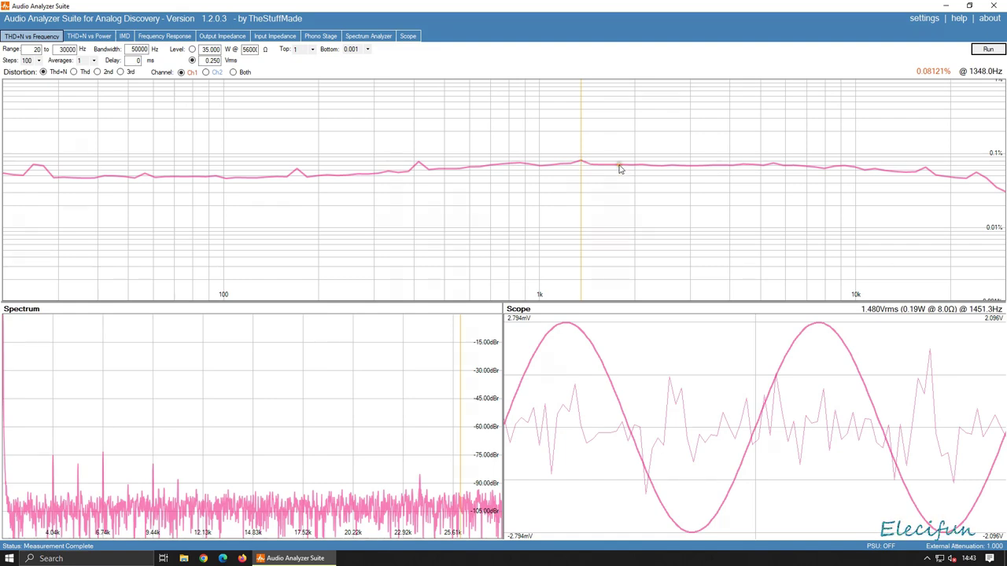
left_click_drag(619, 168, 953, 174)
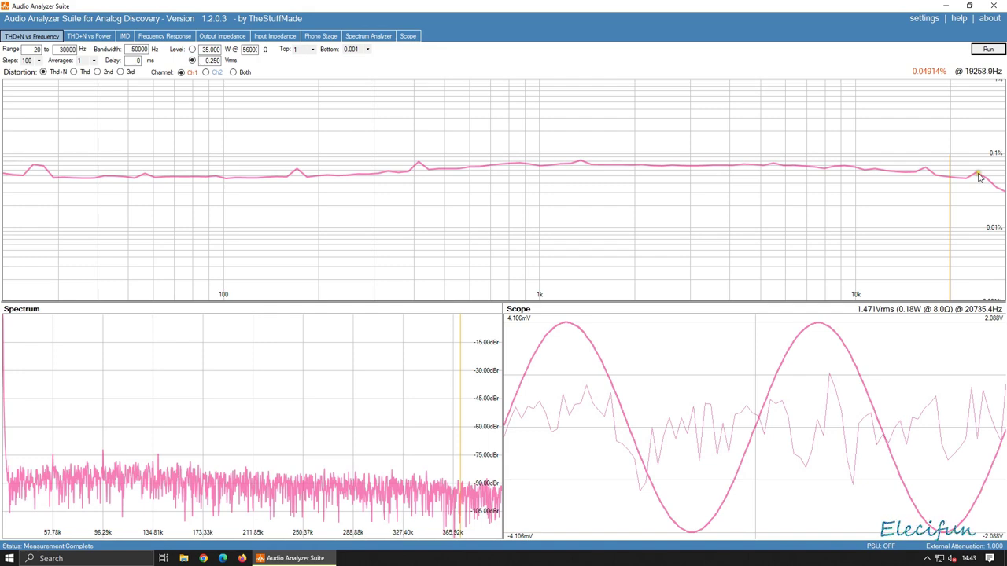
left_click(55, 106)
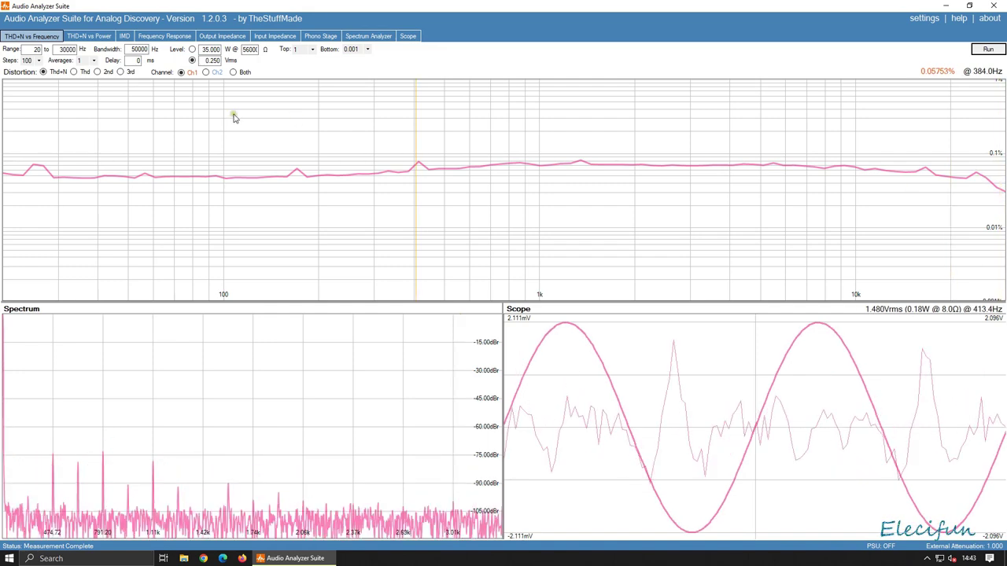
Step: Switch the distortion plot to THD without noise and inspect the curve across the frequency range
left_click(74, 72)
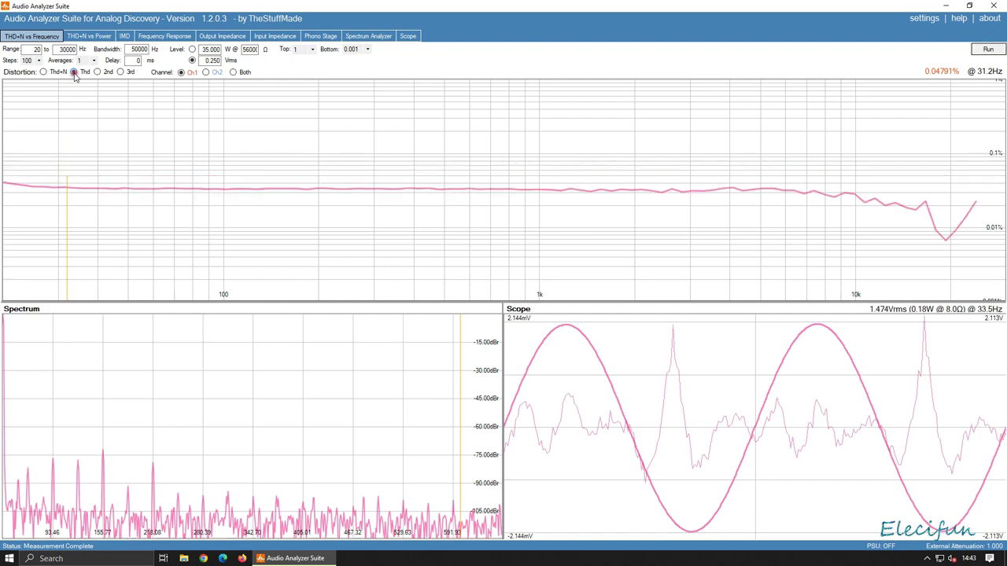
mouse_move(74, 106)
left_mouse_down()
mouse_move(36, 178)
mouse_move(5, 184)
mouse_move(145, 191)
left_mouse_up()
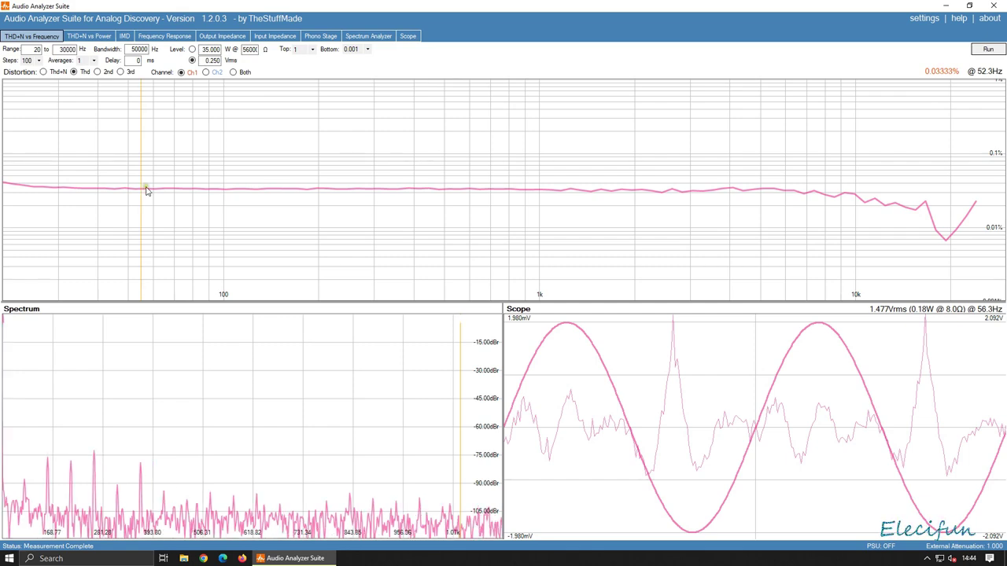
mouse_move(145, 191)
left_mouse_down()
mouse_move(921, 227)
mouse_move(939, 117)
mouse_move(464, 118)
mouse_move(656, 95)
mouse_move(771, 118)
left_mouse_up()
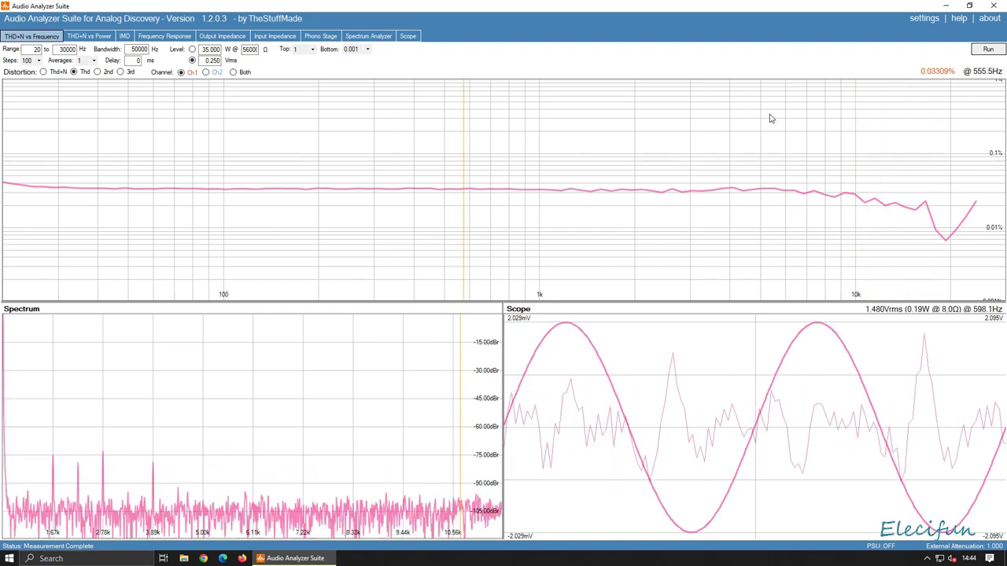
Step: Run the frequency response measurement on channel 1 from 10 to 50000 Hz with the plot's top and bottom limits set to 3 dB
left_click(165, 36)
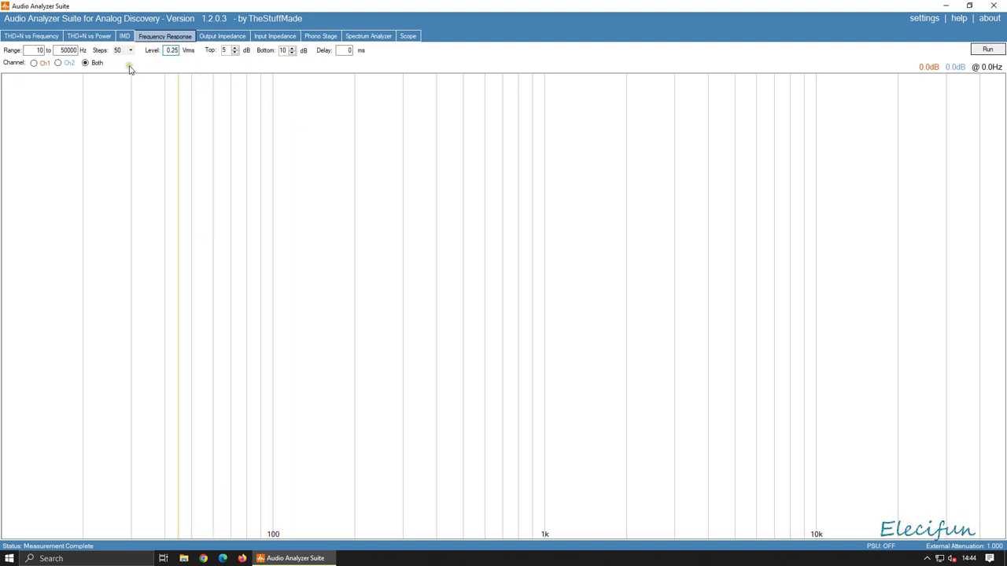
left_click(234, 53)
left_click(236, 53)
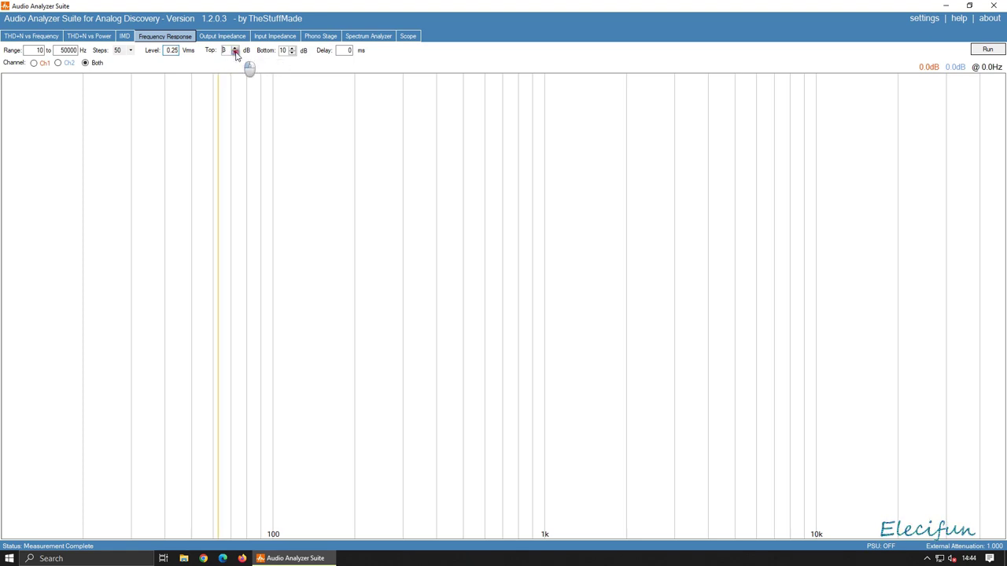
left_click(292, 53)
left_click(292, 52)
left_click(292, 52)
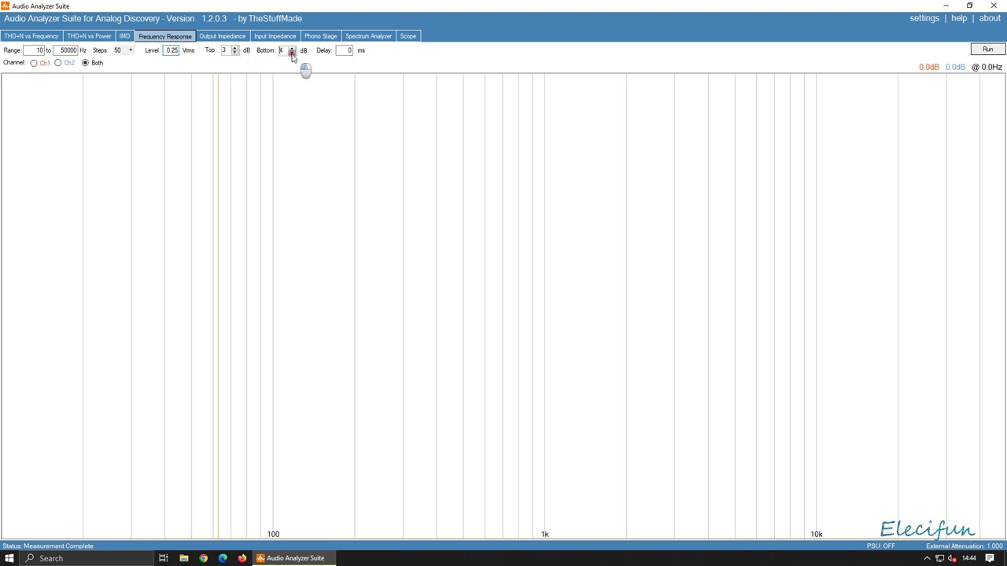
left_click(33, 63)
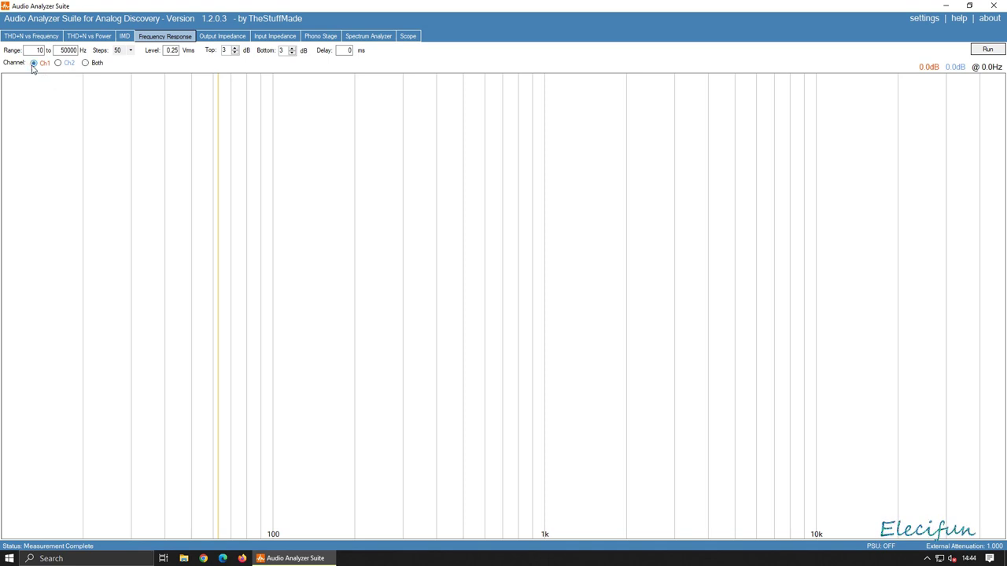
left_click(986, 49)
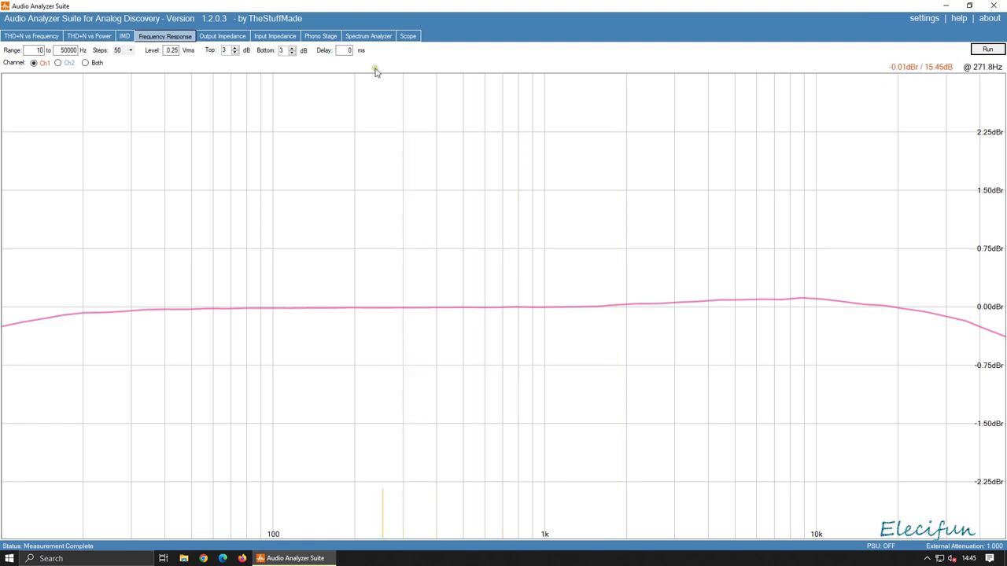
Step: Capture a 1000 Hz square wave on the scope for channel 1 at a level of 0.250 Vrms
left_click(415, 38)
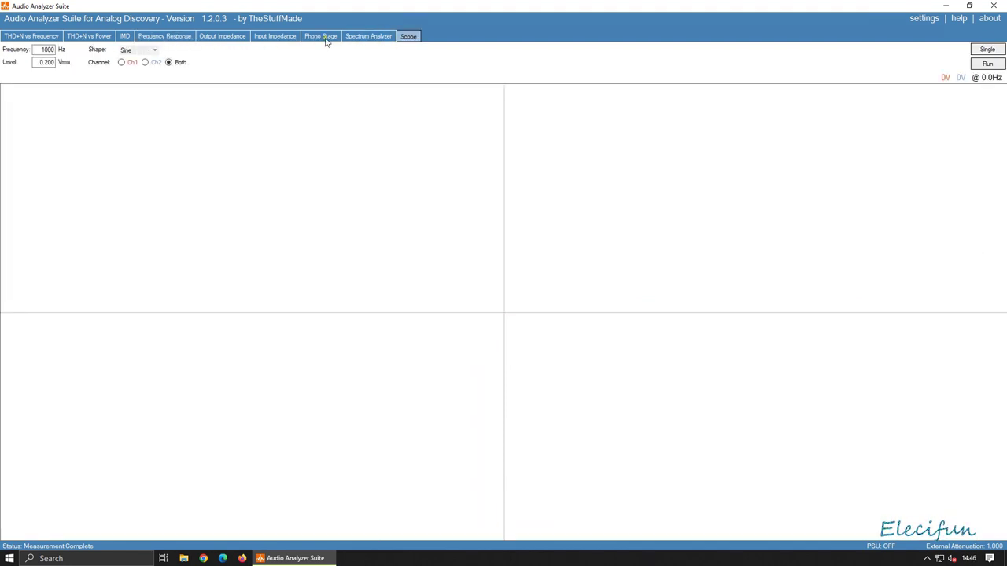
left_click(121, 63)
left_click(128, 51)
left_click(130, 69)
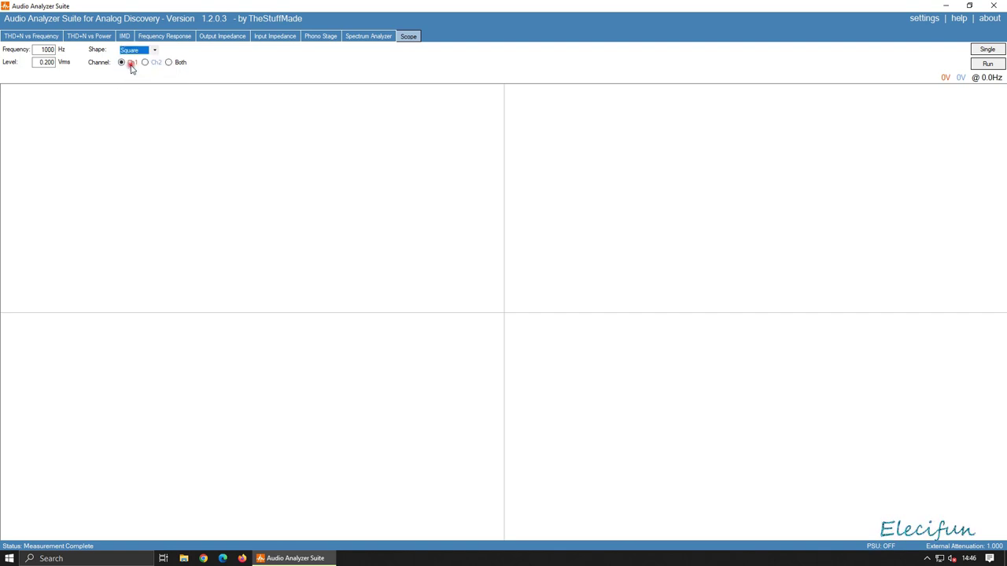
left_click(49, 61)
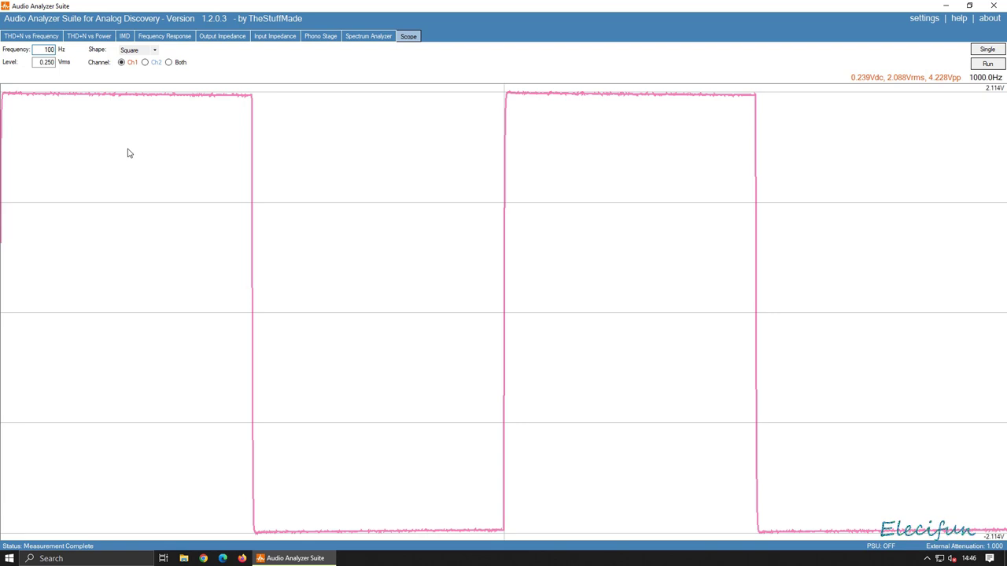
Step: Capture single square-wave traces at 100 Hz and 20 Hz
left_click(988, 49)
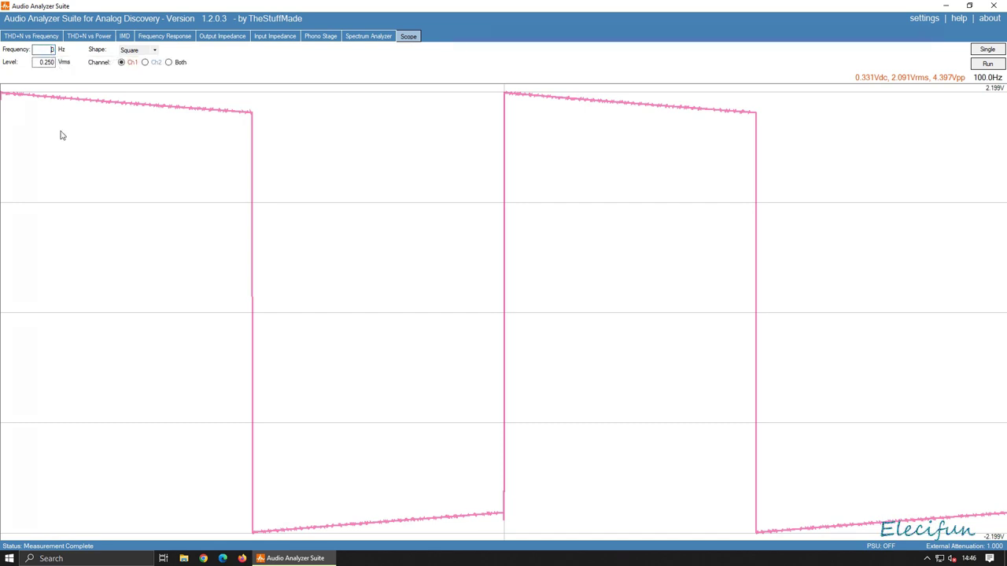
left_click(988, 49)
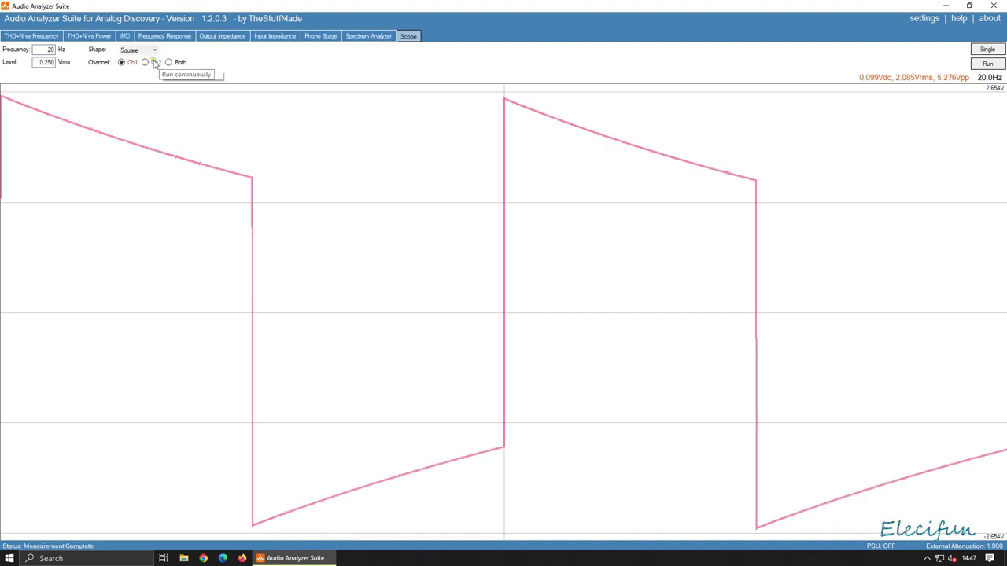
Step: Recapture the 20 Hz square wave at a level of 0.20 Vrms and again at 0.250 Vrms
left_click(51, 62)
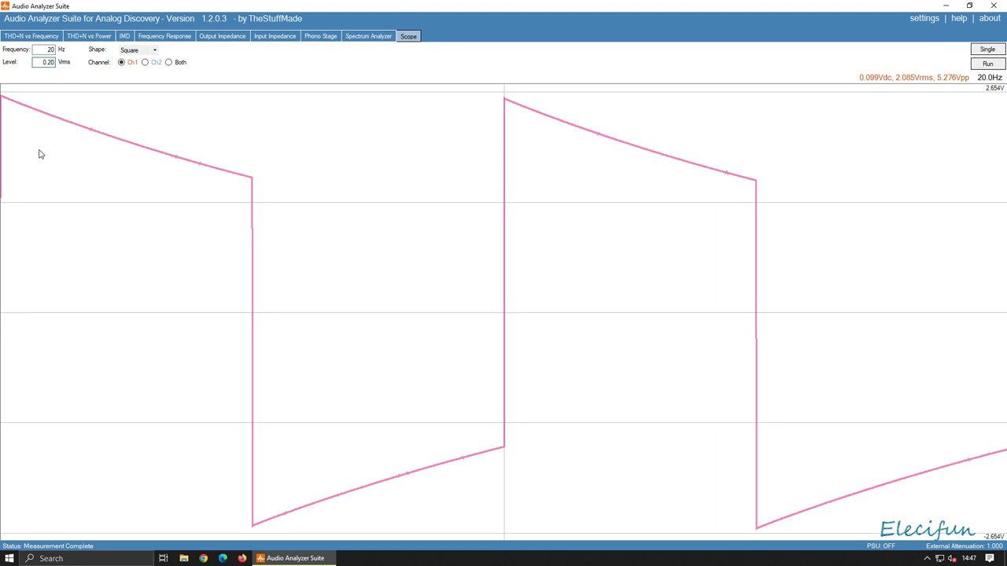
left_click(988, 50)
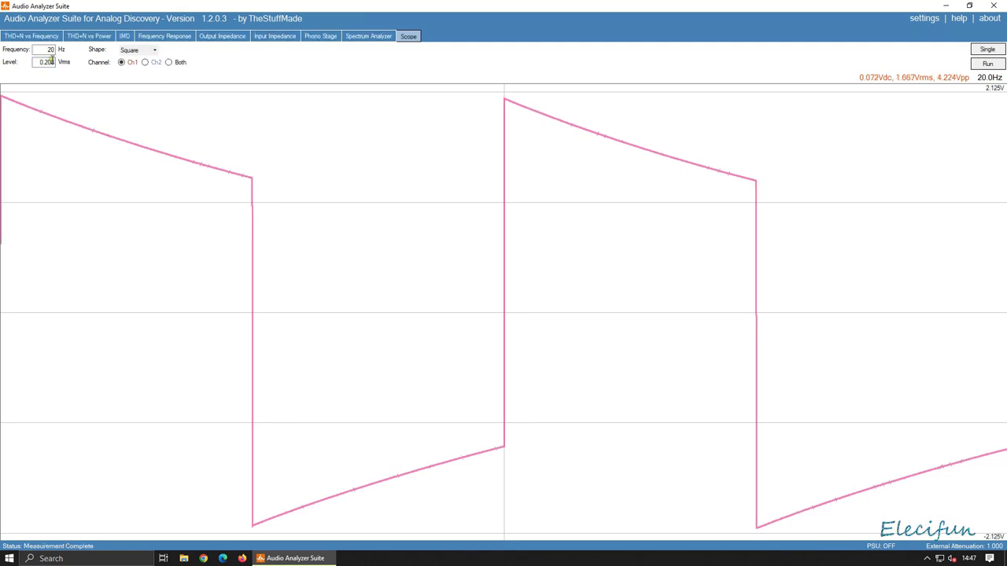
left_click(52, 61)
left_click(988, 50)
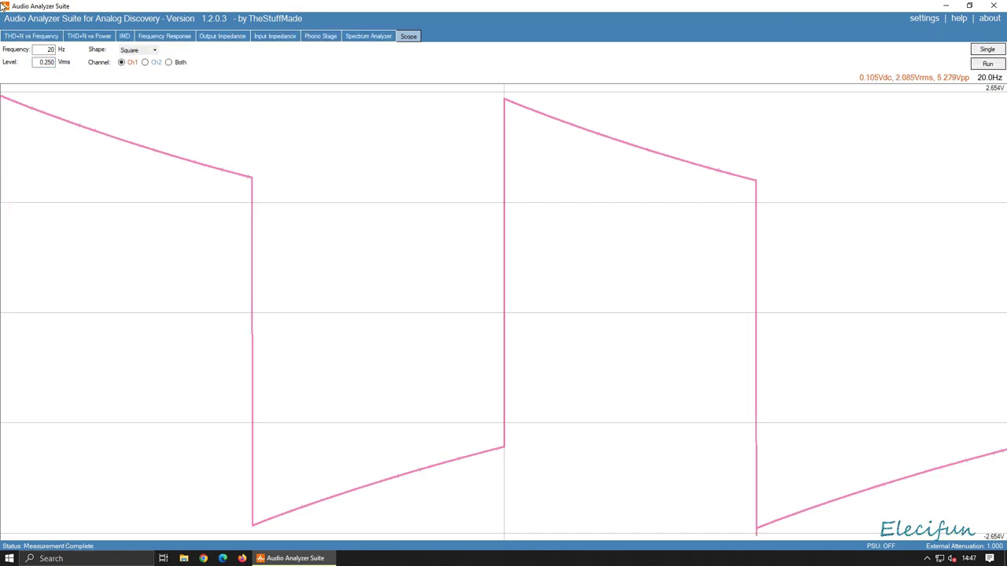
Step: Capture single square-wave traces at 30 Hz and 50 Hz
double_click(50, 49)
left_click(987, 50)
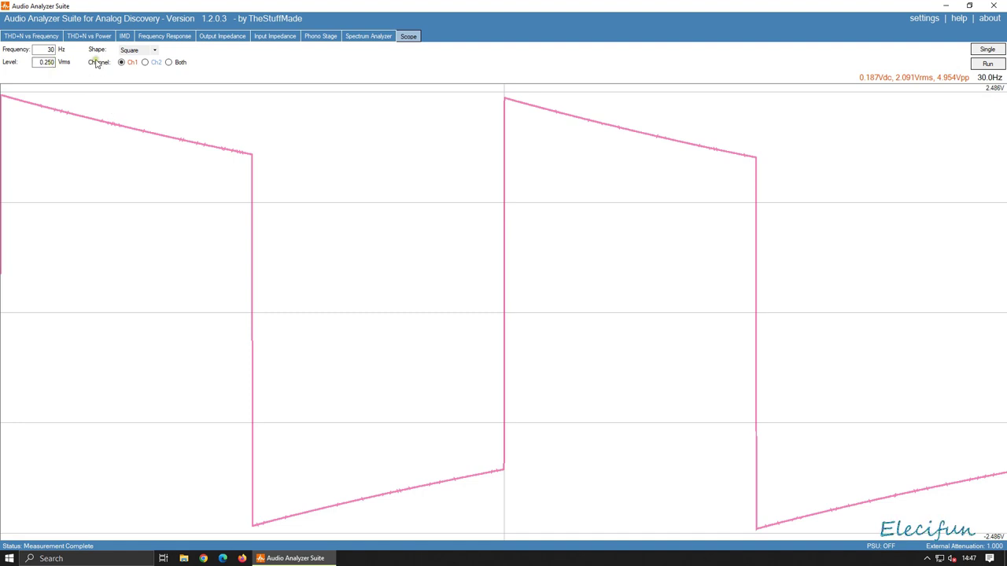
left_click(45, 50)
left_click(983, 49)
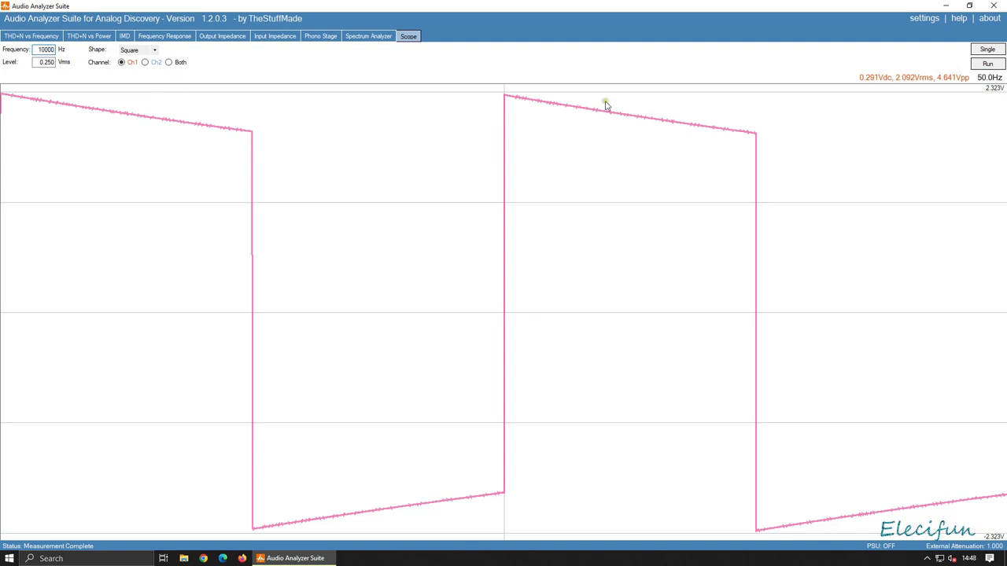
Step: Capture single square-wave traces at 10000 Hz and 20000 Hz to check the edges at high frequency
left_click(983, 50)
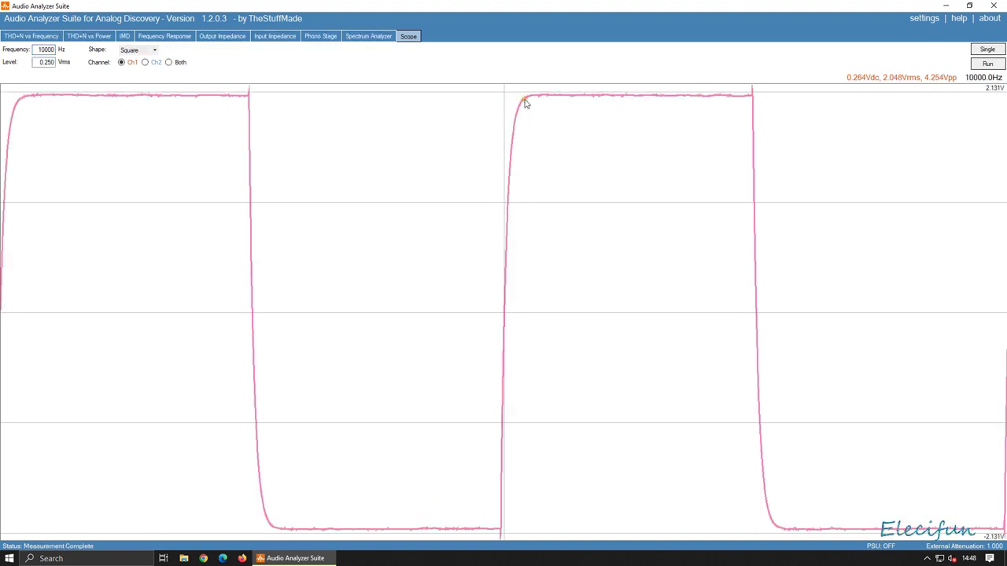
double_click(48, 50)
left_click(45, 50)
type("2")
left_click(988, 49)
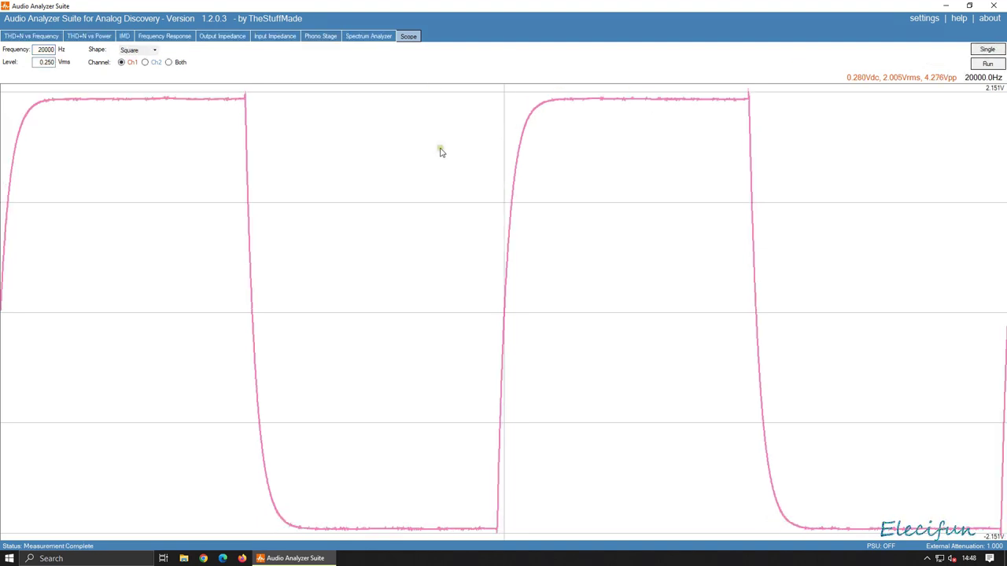
Step: Capture single square-wave traces at 50000 Hz and 30000 Hz
left_click(39, 49)
left_click(987, 50)
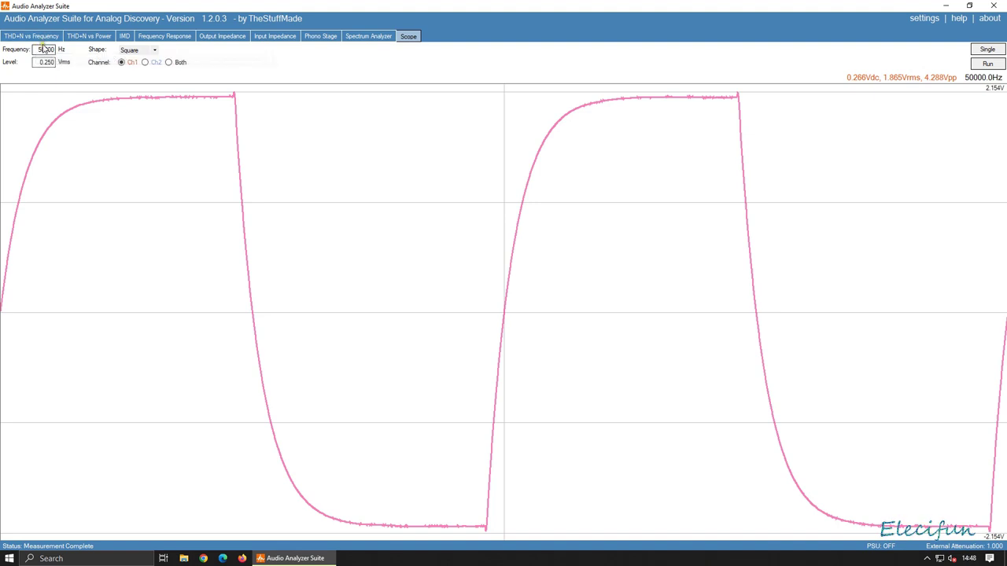
left_click(40, 49)
left_click(988, 49)
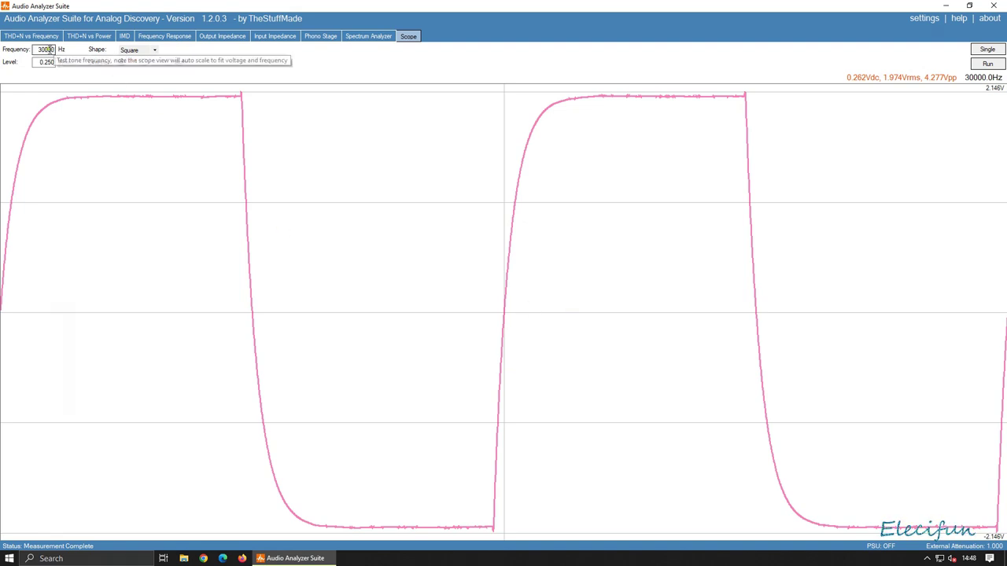
left_click(41, 49)
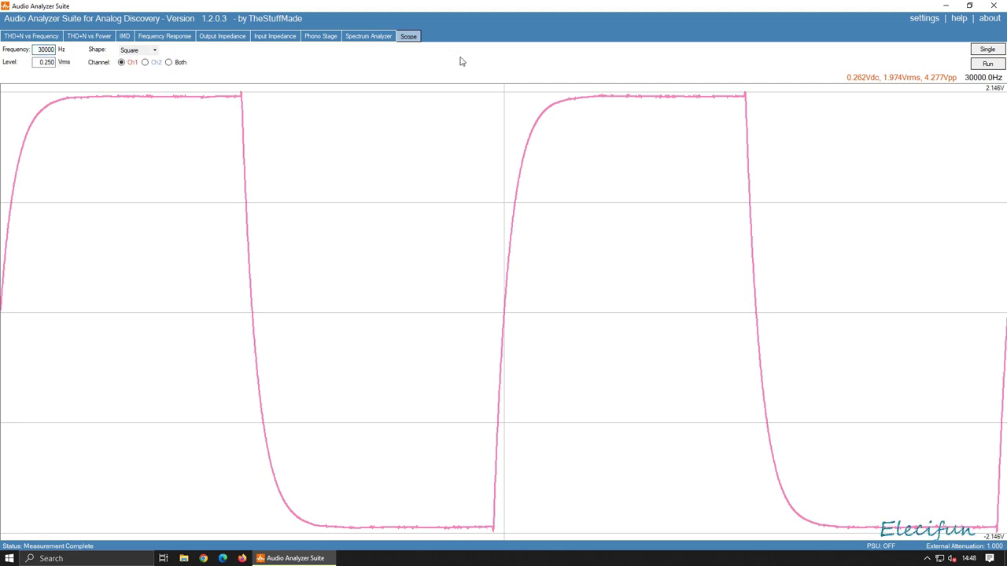
Step: Measure the channel 1 noise spectrum up to 20000 Hz with the test tone disabled
left_click(360, 38)
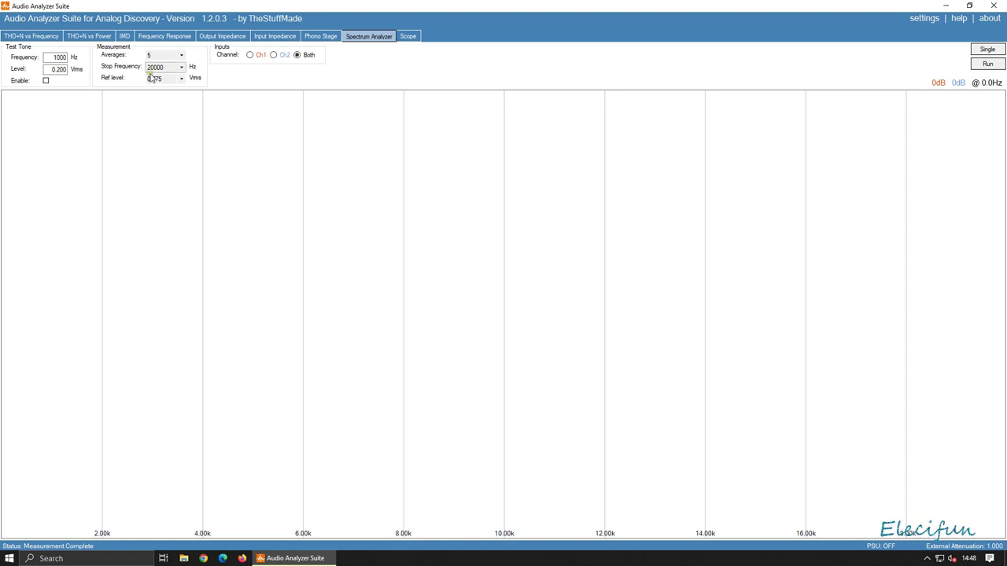
left_click(249, 55)
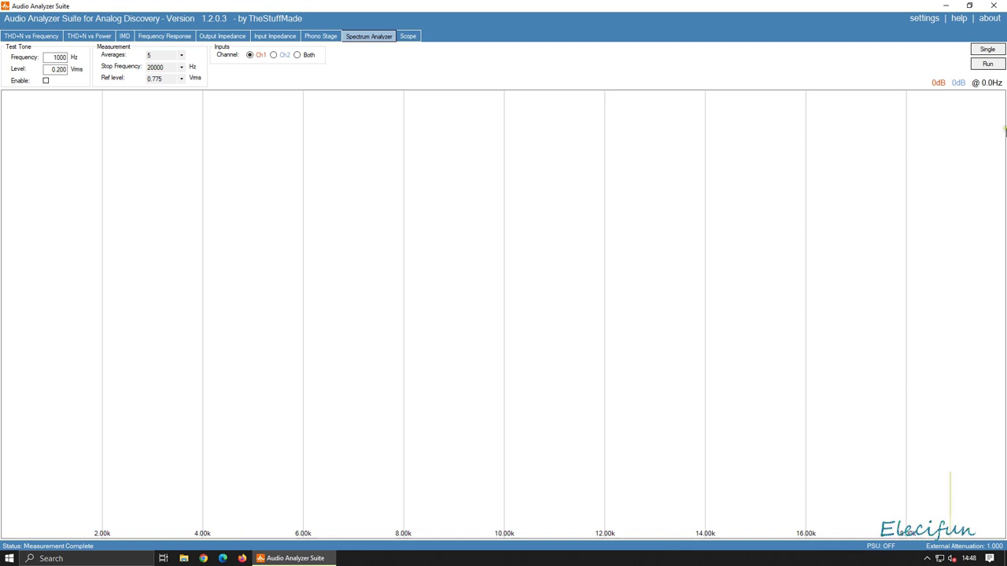
left_click(987, 50)
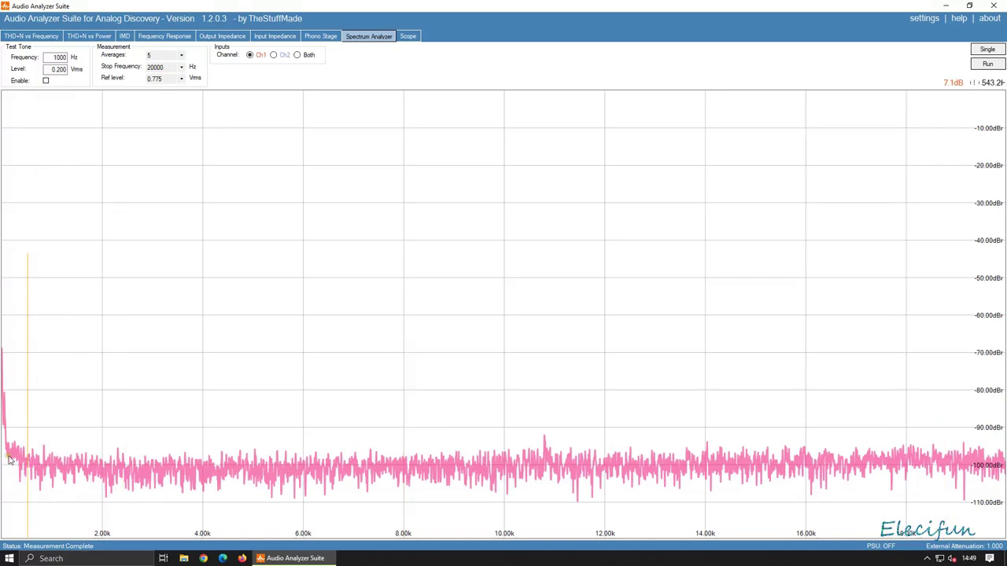
Step: Enable the 1000 Hz test tone at 0.200 Vrms, measure the spectrum again and examine its harmonics
left_click(46, 80)
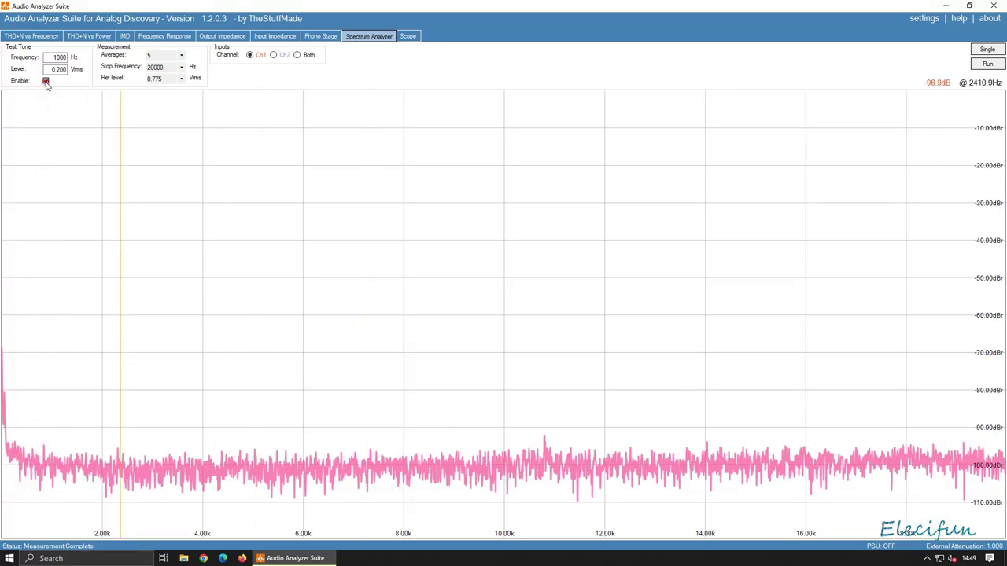
left_click(989, 50)
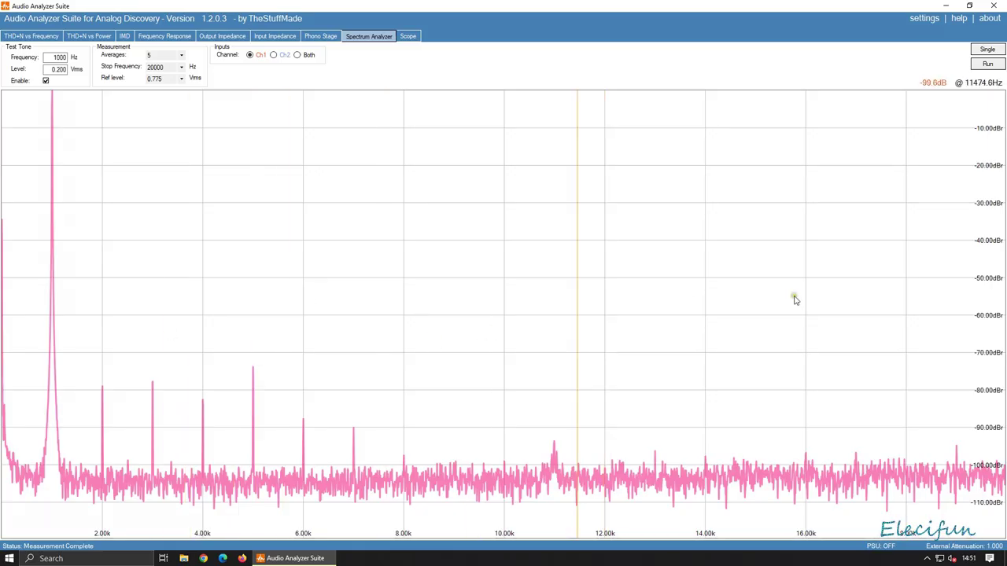
left_click(839, 306)
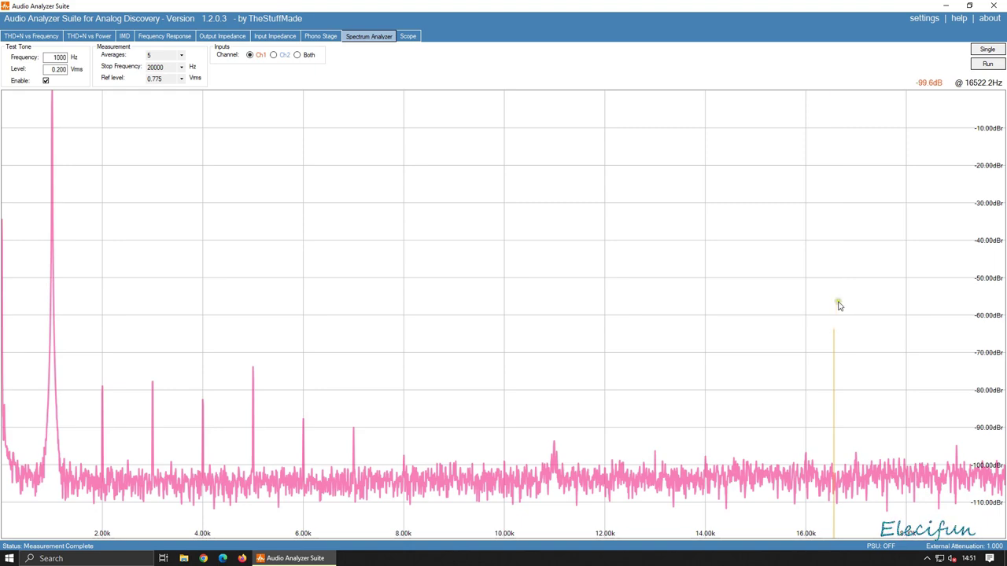
Step: Rerun the distortion versus frequency sweep as THD+N at a level of 0.150 Vrms and inspect the curve's low-frequency points
left_click(43, 38)
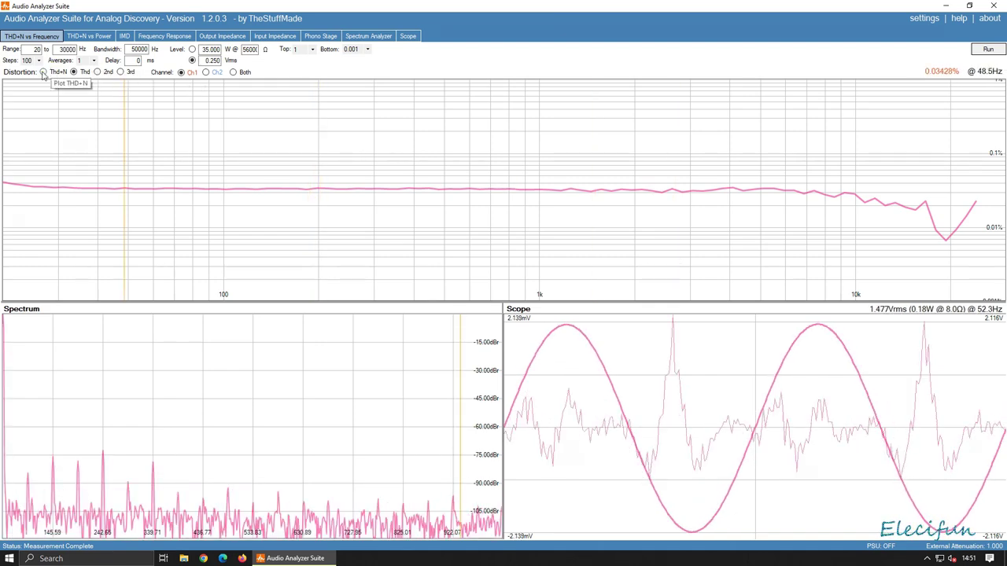
left_click(43, 72)
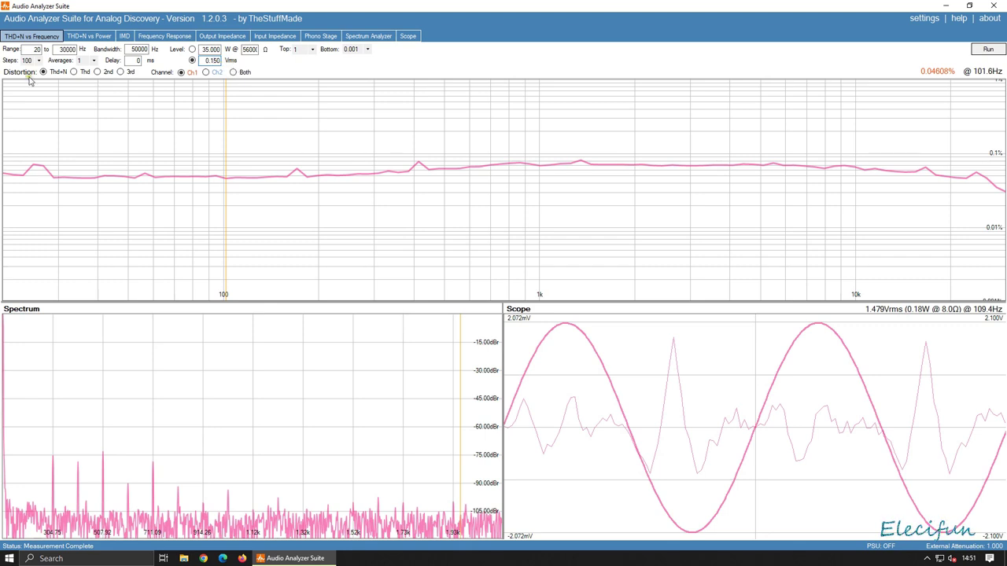
left_click(988, 50)
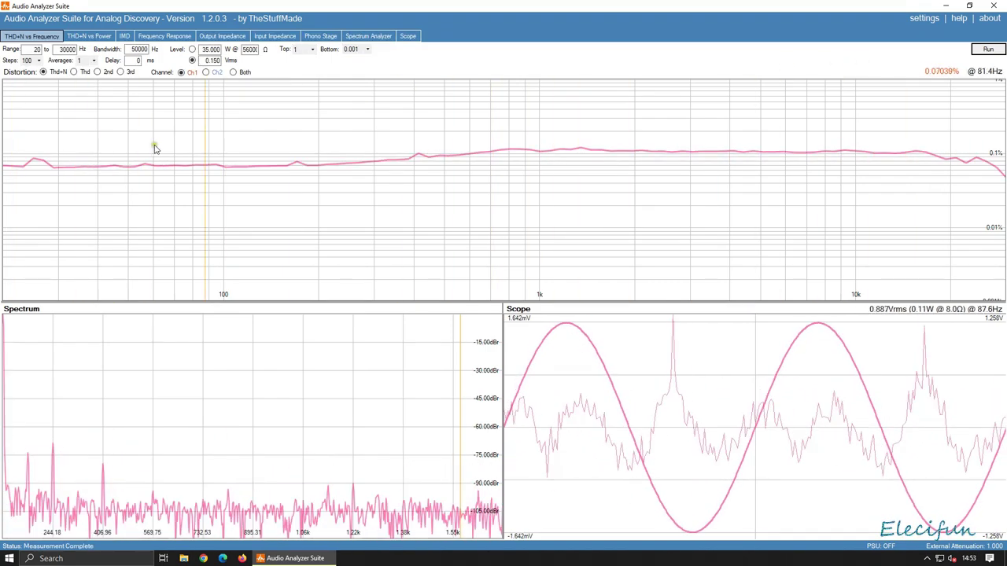
left_click(54, 168)
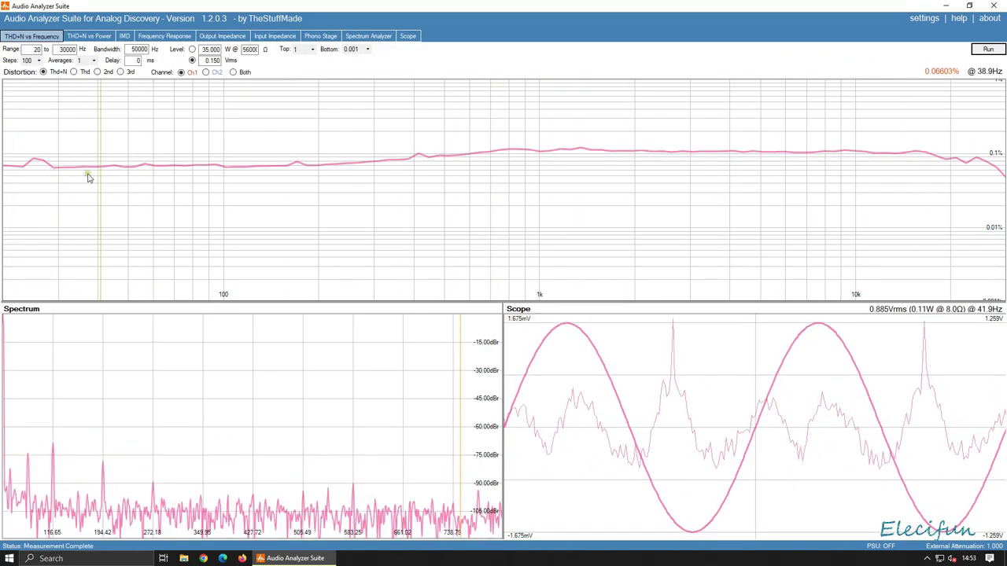
left_click_drag(90, 168, 204, 86)
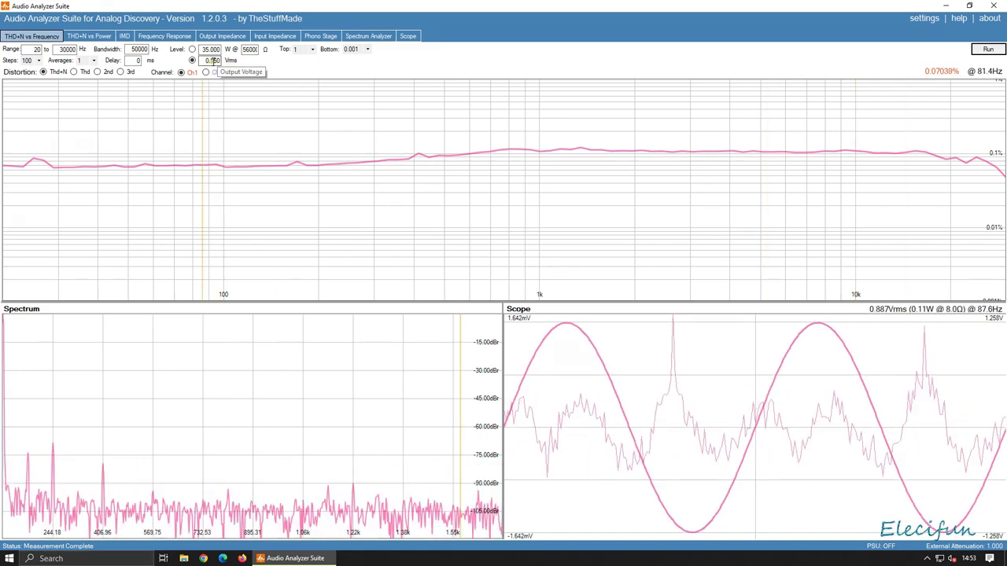
Step: Rerun the THD+N versus frequency sweep at a level of 0.100 Vrms and inspect the curve near 80 Hz
left_click(214, 61)
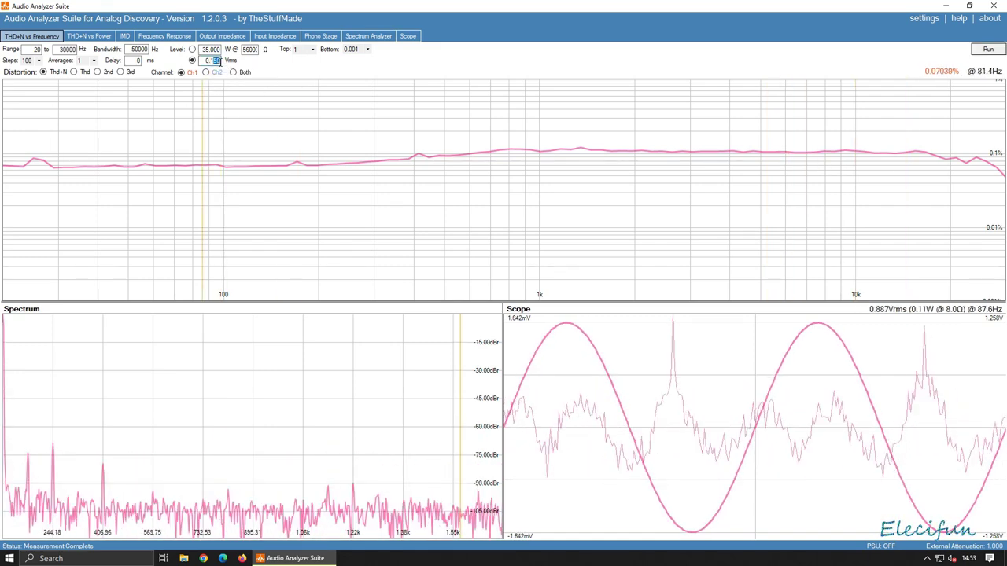
left_click(288, 87)
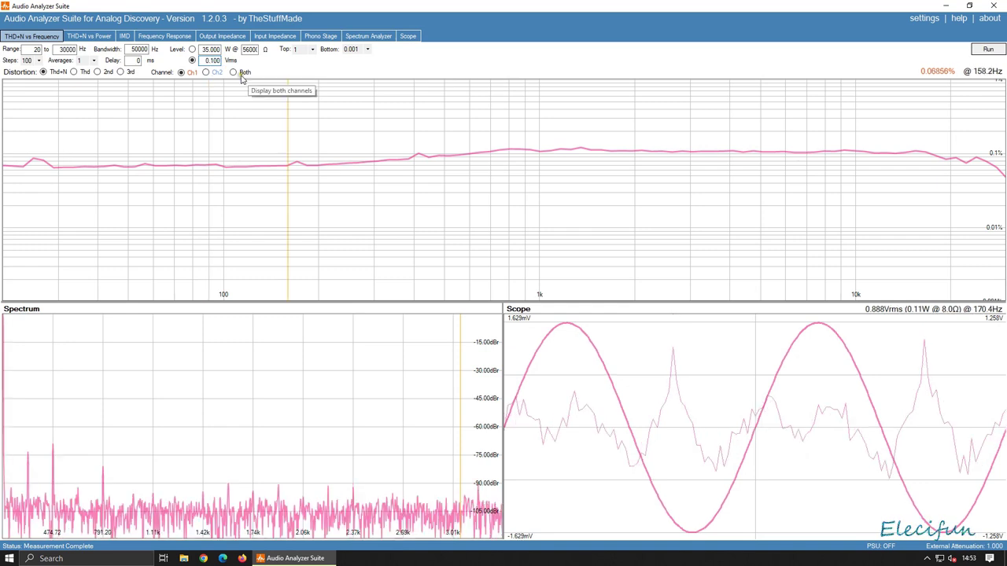
left_click(988, 50)
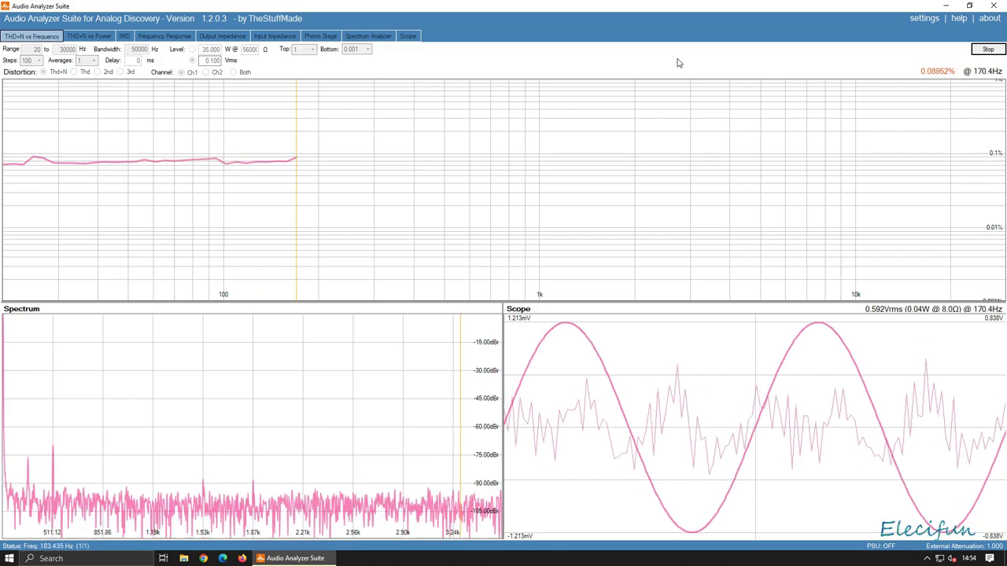
left_click(203, 126)
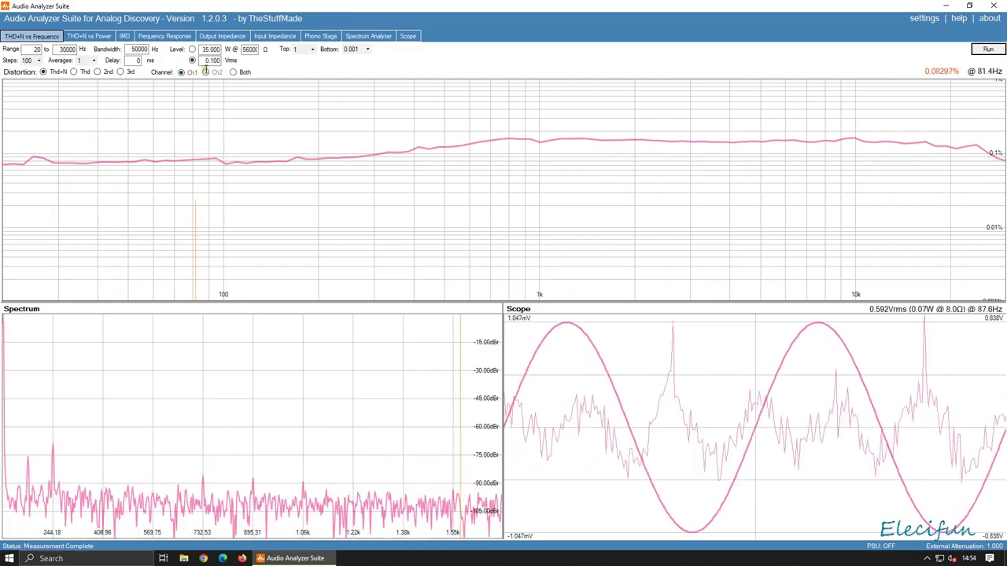
Step: Examine the 0.100 Vrms THD+N curve from low frequencies to about 11 kHz, comparing the spectrum and scope trace at several points
left_click(230, 97)
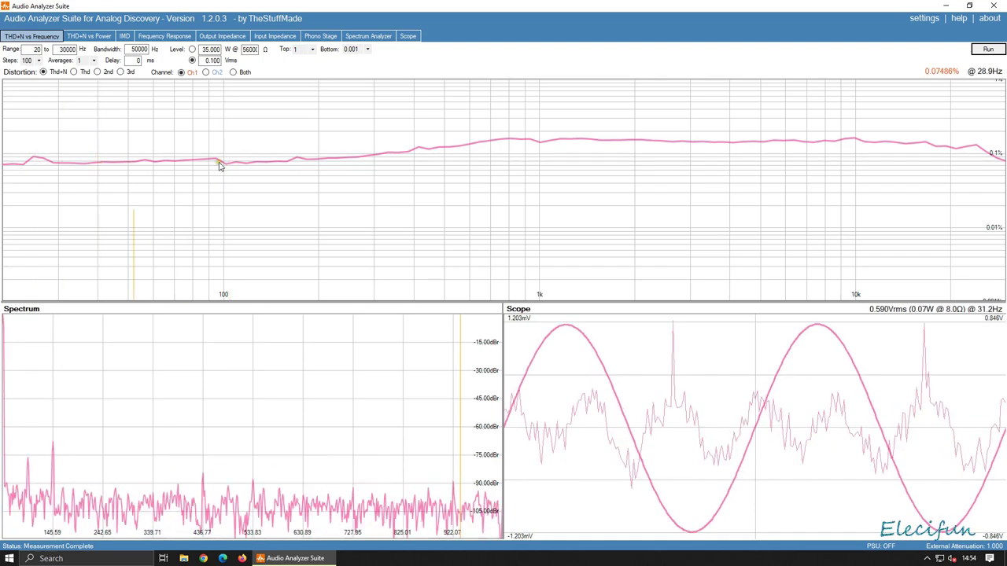
left_click(266, 165)
left_click(479, 148)
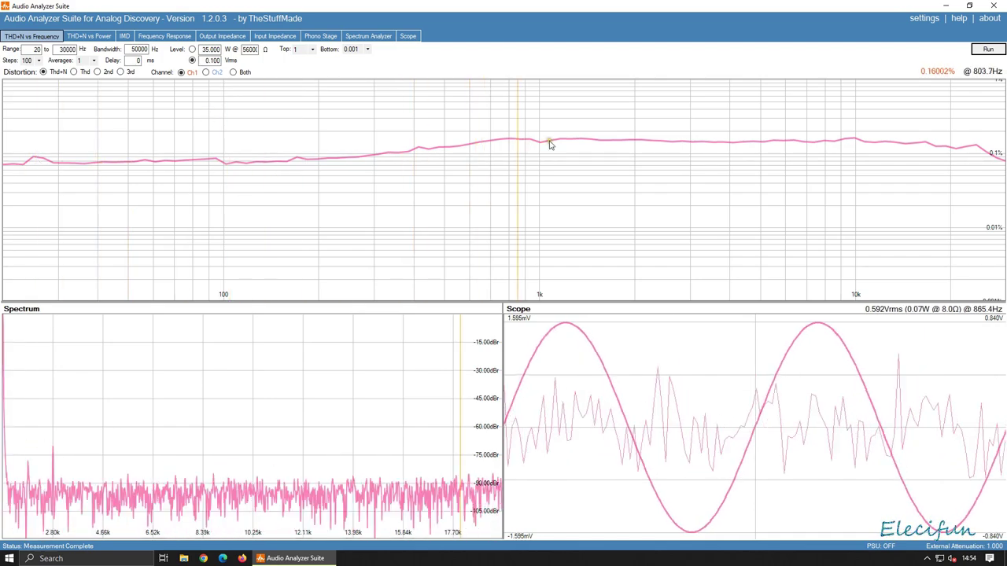
left_click(573, 142)
left_click_drag(594, 144, 709, 154)
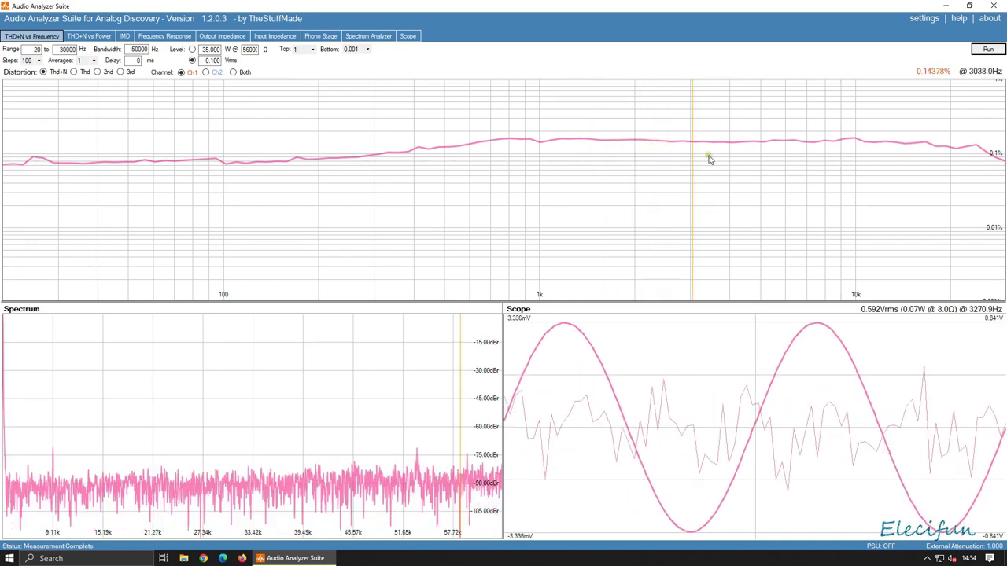
left_click(203, 158)
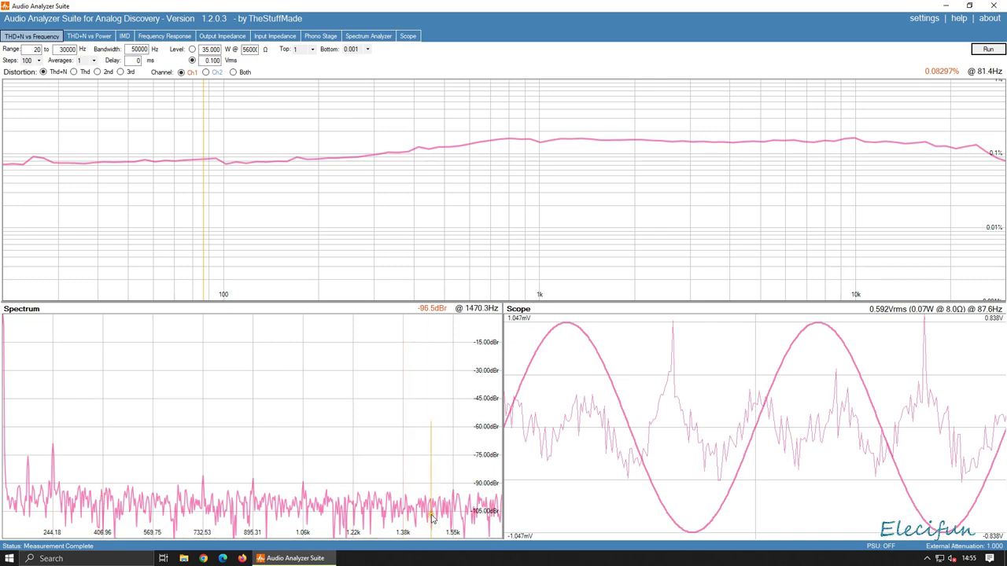
left_click(426, 150)
left_click(544, 146)
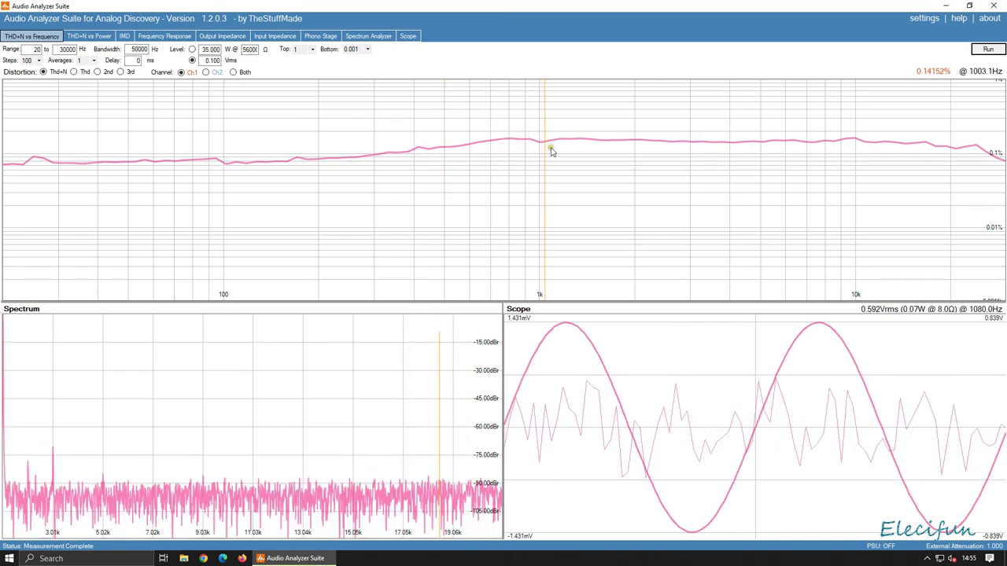
left_click_drag(552, 151, 881, 181)
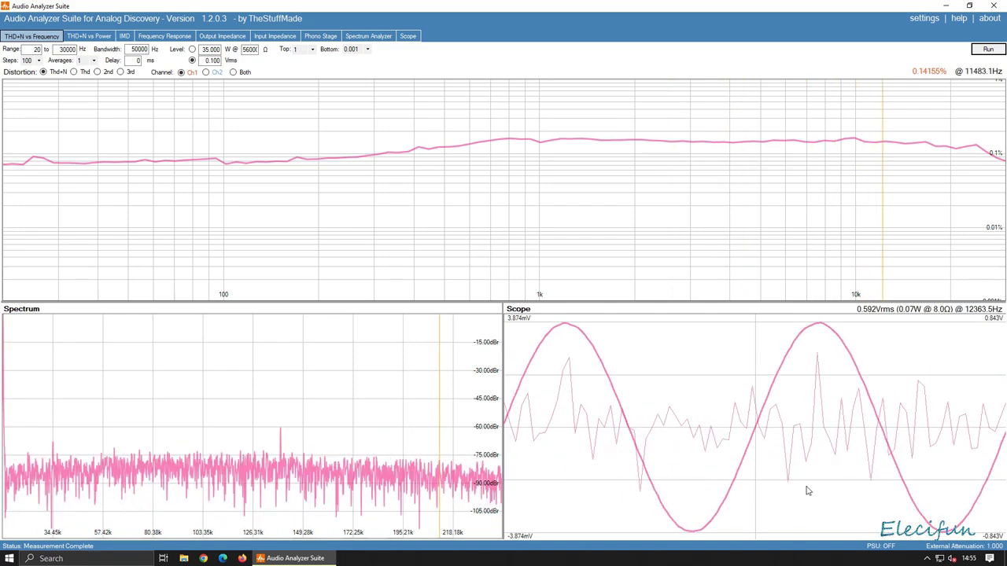
left_click_drag(392, 489, 467, 457)
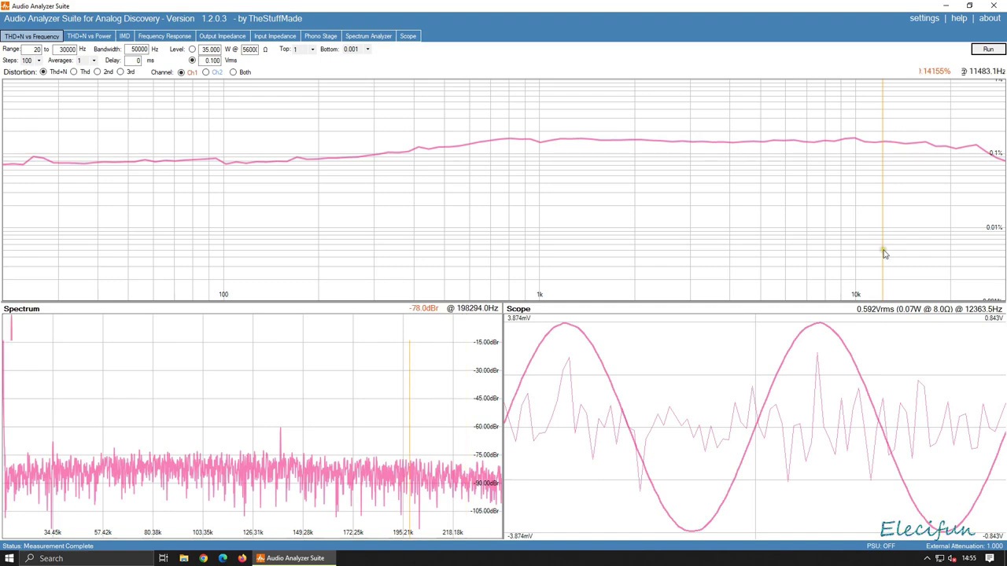
left_click_drag(886, 252, 82, 119)
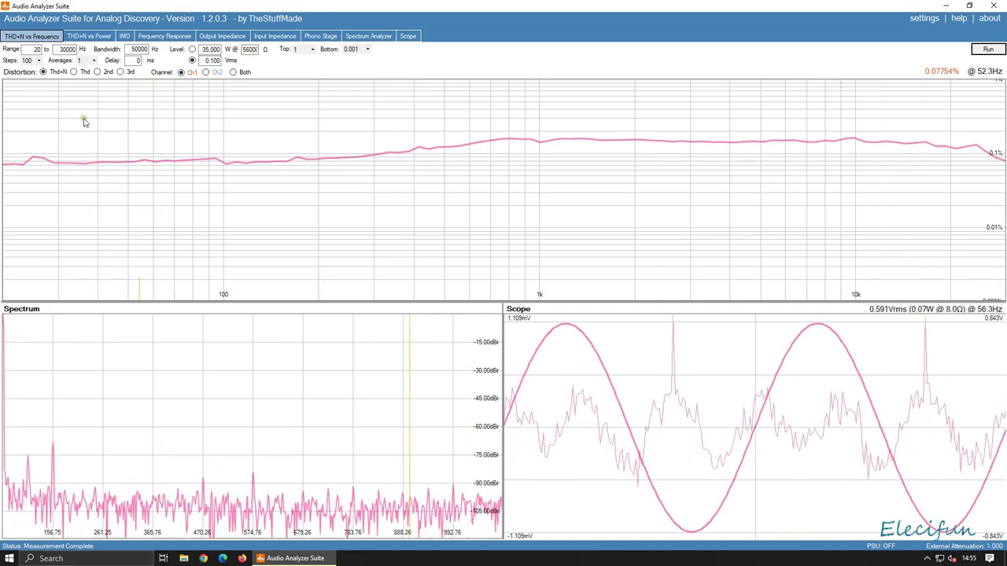
Step: Show the distortion curve as THD without noise and inspect it from about 27 Hz to 330 Hz
left_click(73, 71)
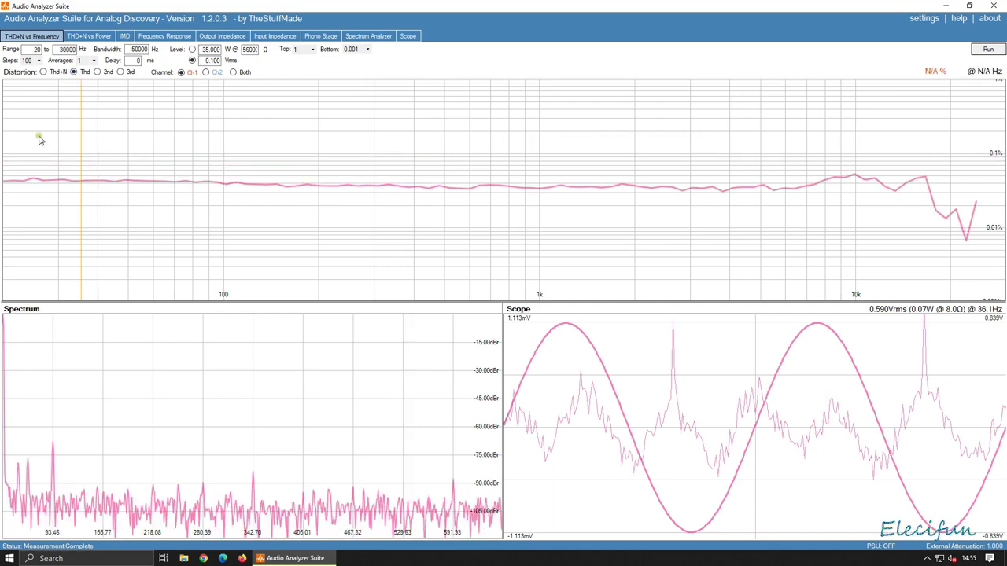
left_click(51, 184)
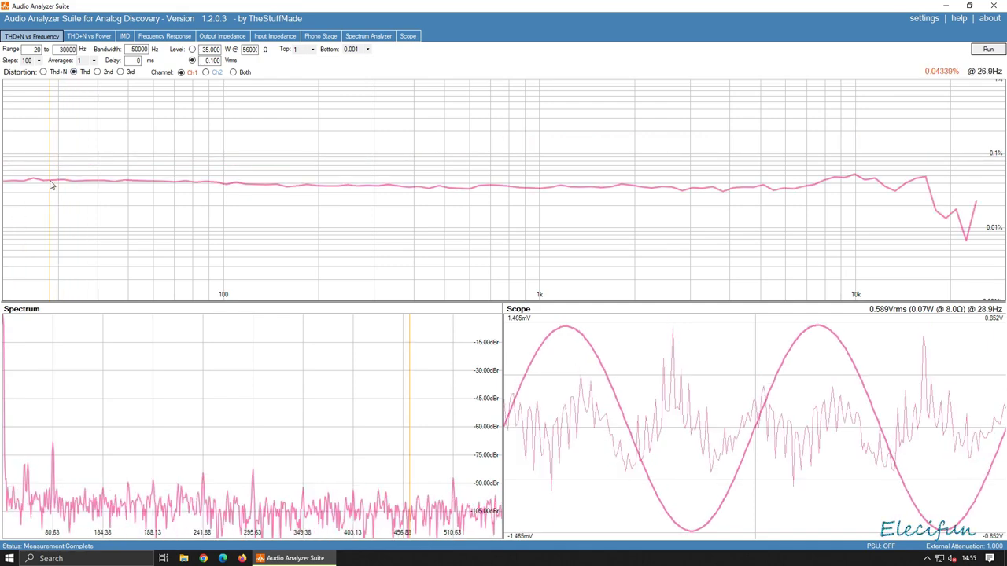
left_click_drag(85, 189, 409, 225)
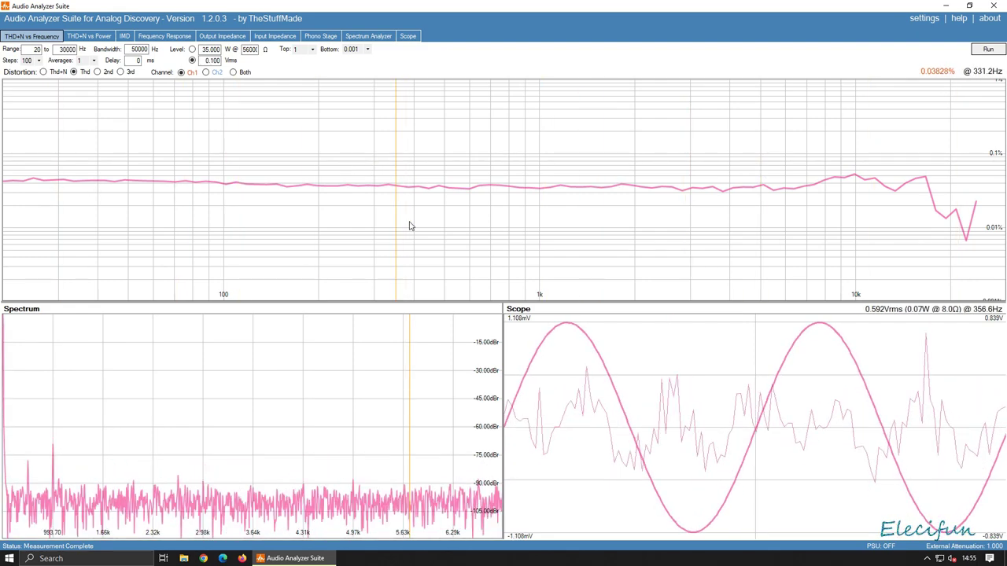